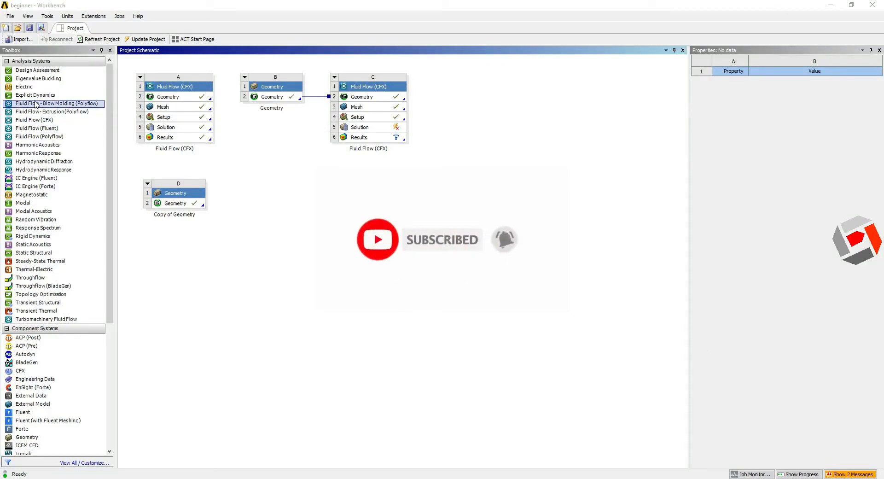
Add a standalone Fluid Flow (CFX) system beside the Copy of Geometry system and link that geometry to its Geometry cell.
drag(46, 119, 263, 229)
drag(193, 203, 266, 207)
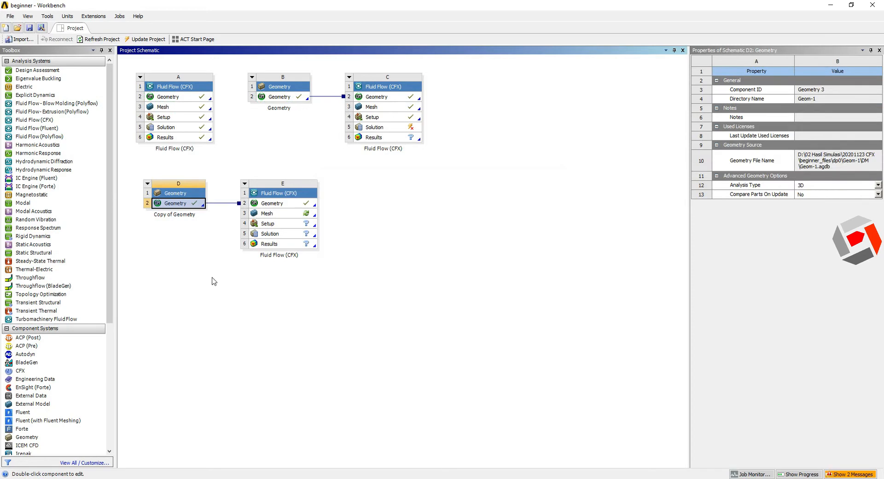
Open the Copy of Geometry model in DesignModeler, inspect the enclosure and its internal cylindrical body, and close the editor.
double_click(170, 203)
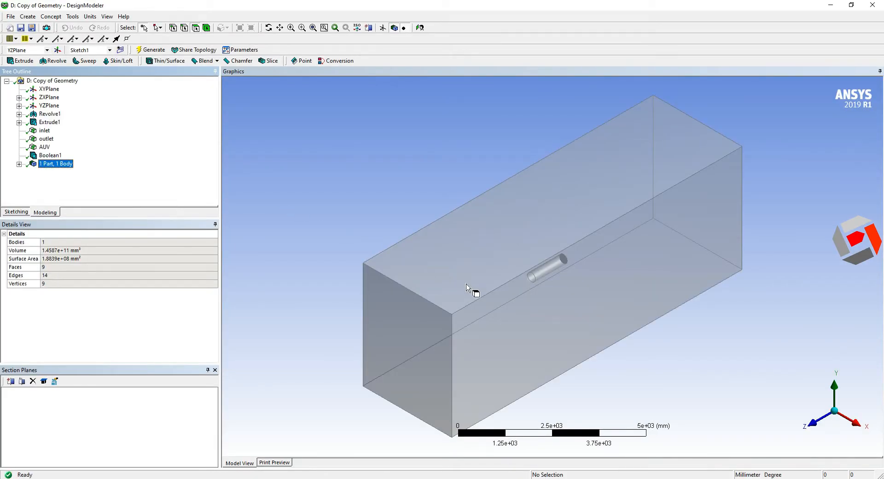
middle_drag(474, 292, 557, 239)
scroll(537, 282, up, 5)
scroll(511, 235, down, 6)
click(869, 5)
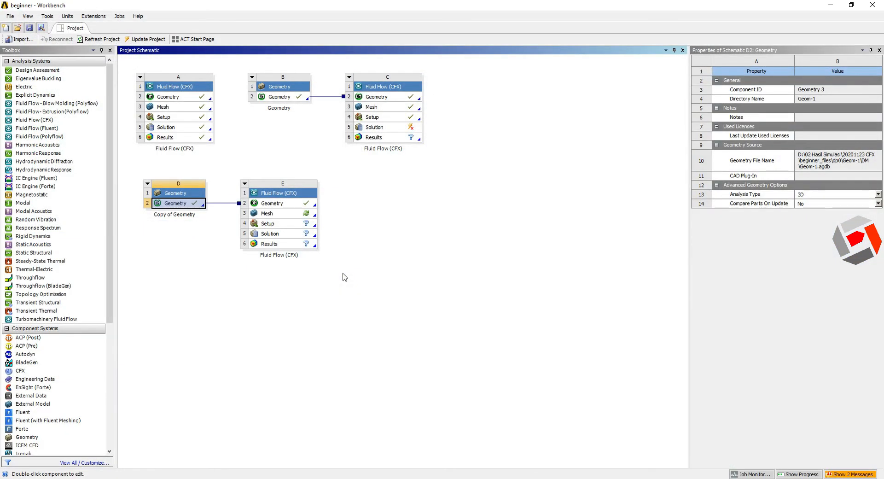
Generate the mesh for the new Fluid Flow (CFX) system with default settings, check it around the box, and close Meshing.
click(304, 213)
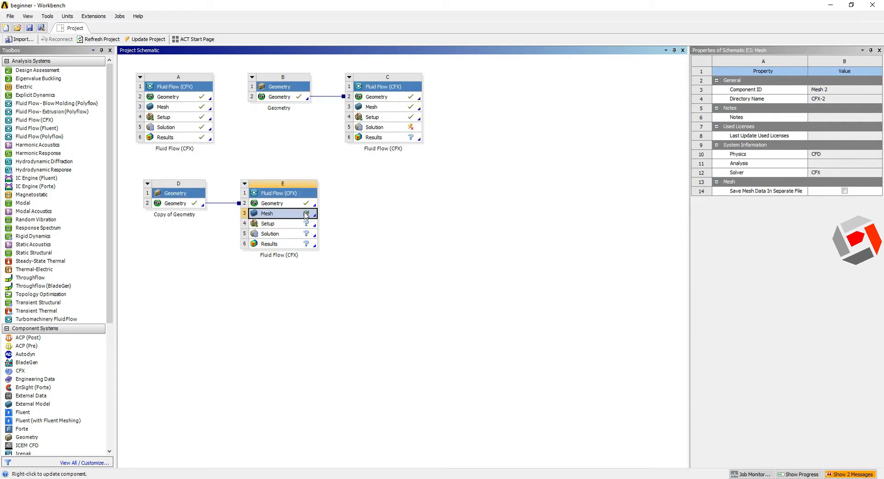
double_click(305, 215)
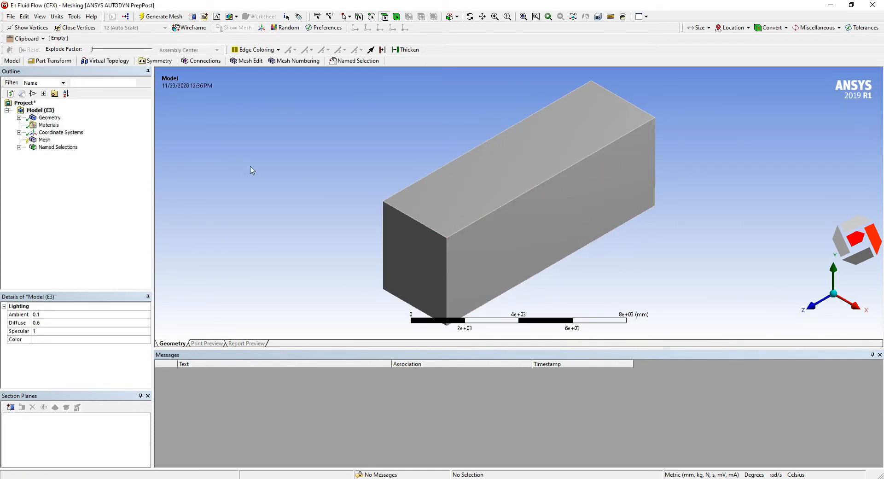
click(44, 140)
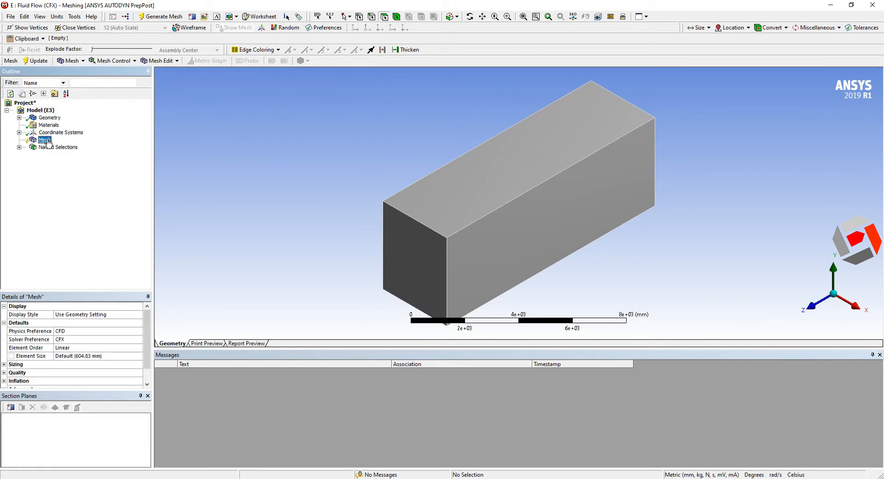
right_click(48, 142)
click(67, 158)
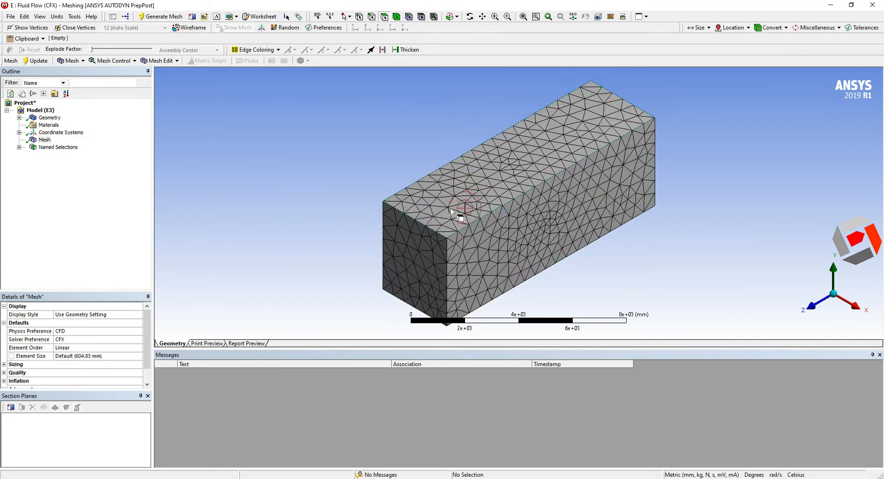
mouse_move(456, 205)
middle_down()
mouse_move(306, 187)
mouse_move(372, 217)
mouse_move(437, 225)
mouse_move(445, 217)
middle_up()
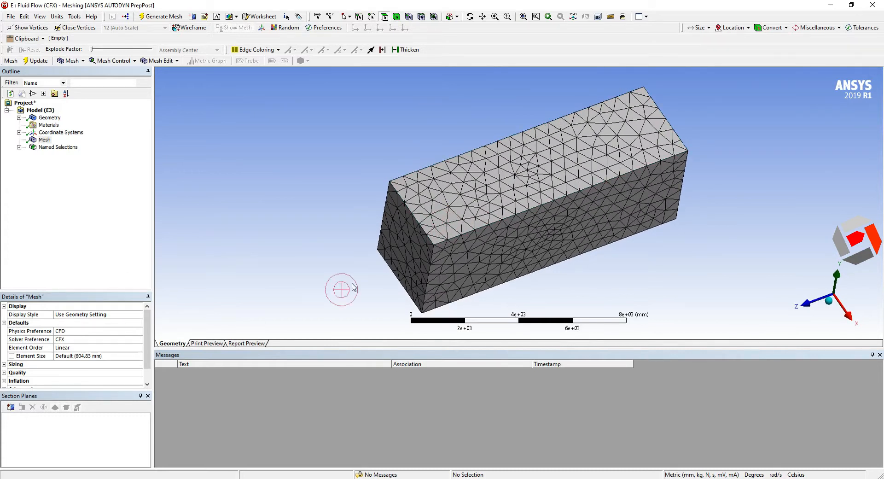
middle_drag(491, 258, 732, 309)
middle_drag(647, 262, 701, 250)
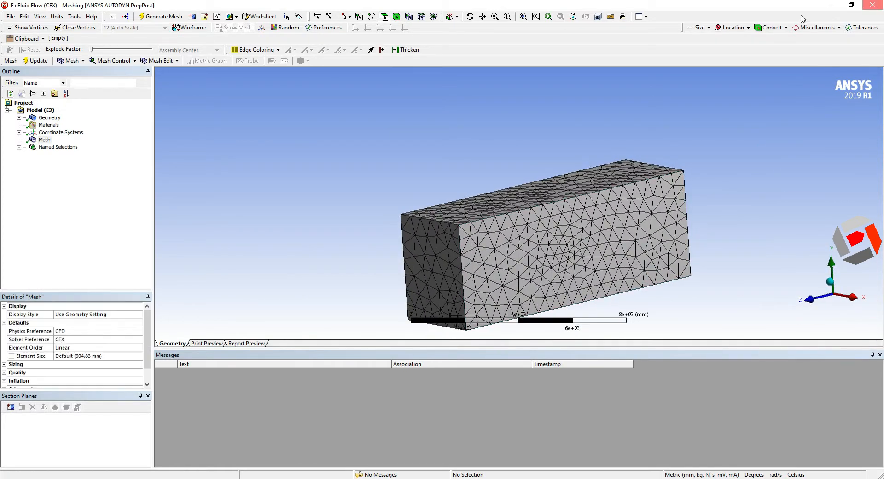
click(875, 4)
Open the new Fluid Flow (CFX) system's Setup in CFX-Pre, maximize the window, and view the flow domain at an angle.
click(304, 225)
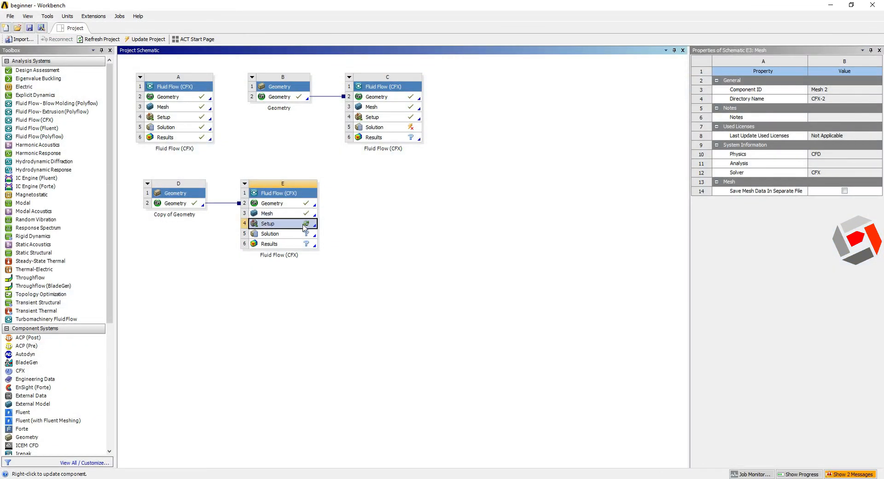
double_click(304, 226)
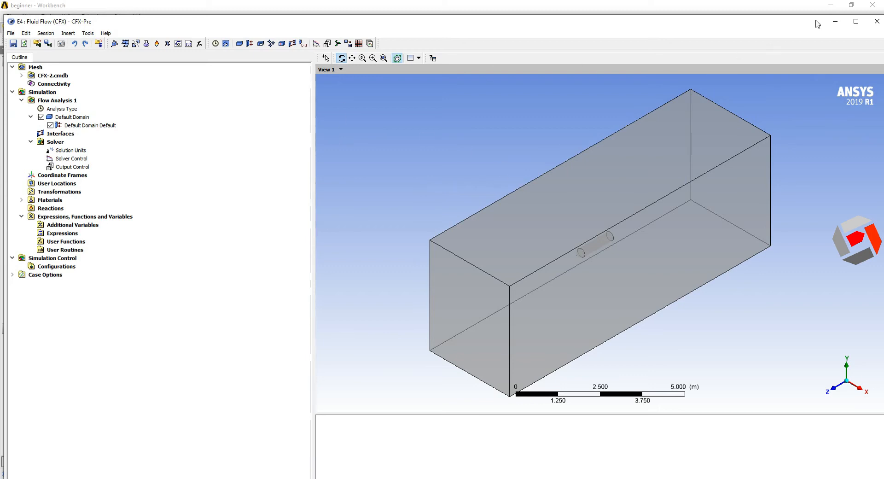
click(856, 22)
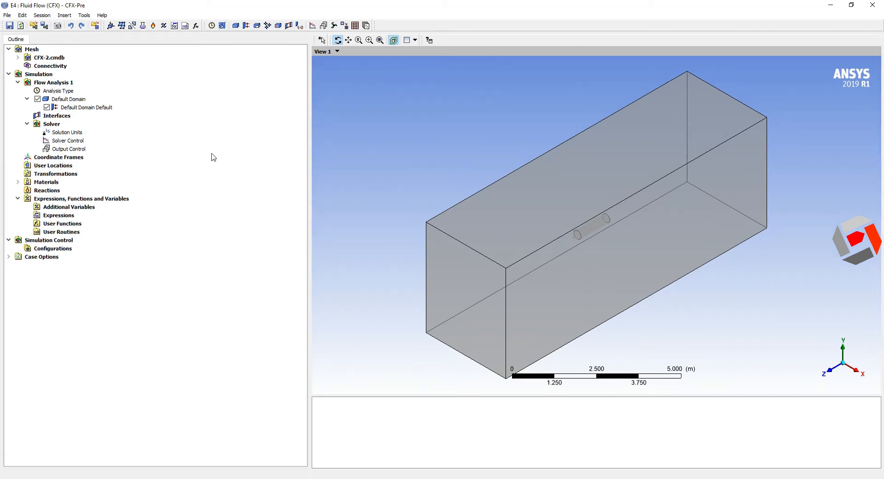
drag(563, 237, 567, 277)
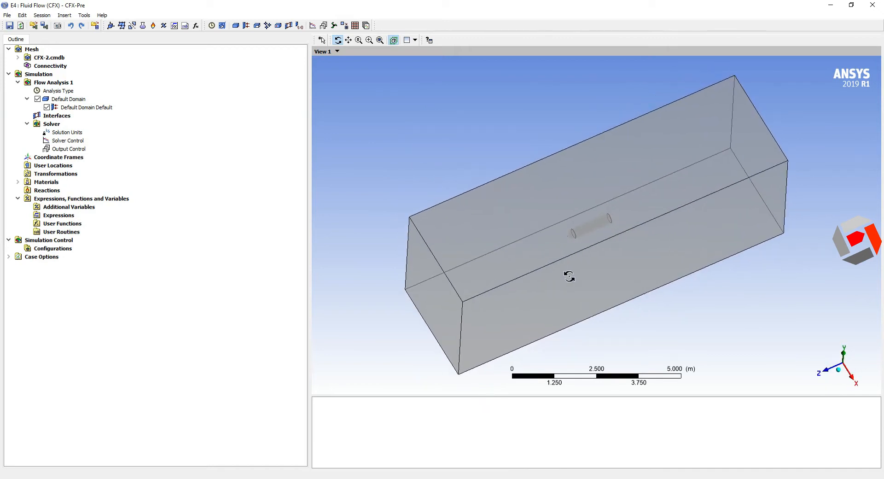
Insert a boundary named "inlet" in Default Domain and assign it to the inlet location.
click(71, 101)
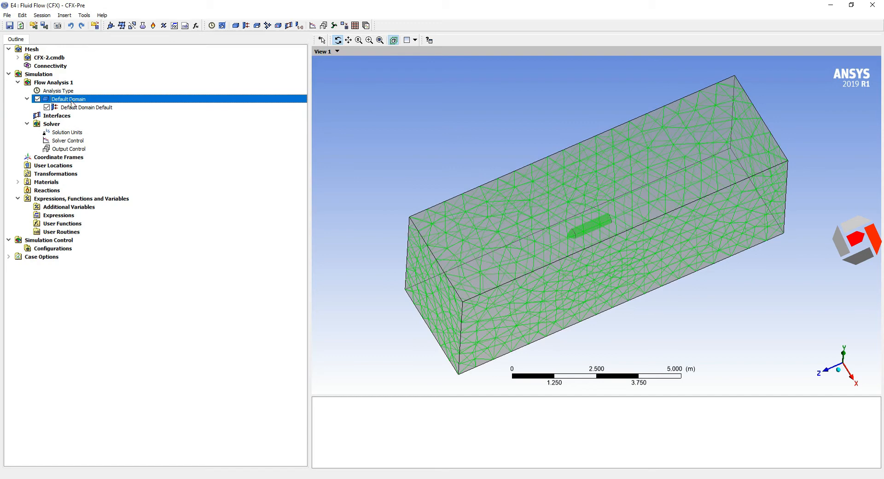
right_click(72, 102)
mouse_move(145, 136)
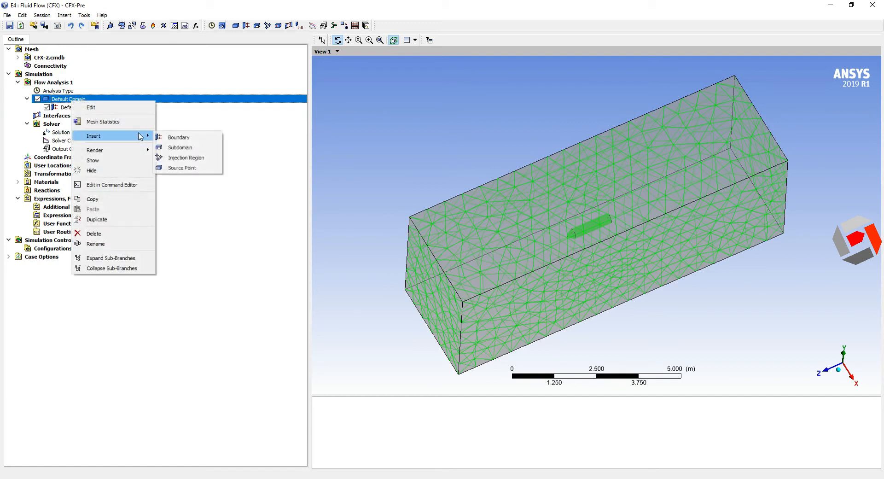
click(179, 136)
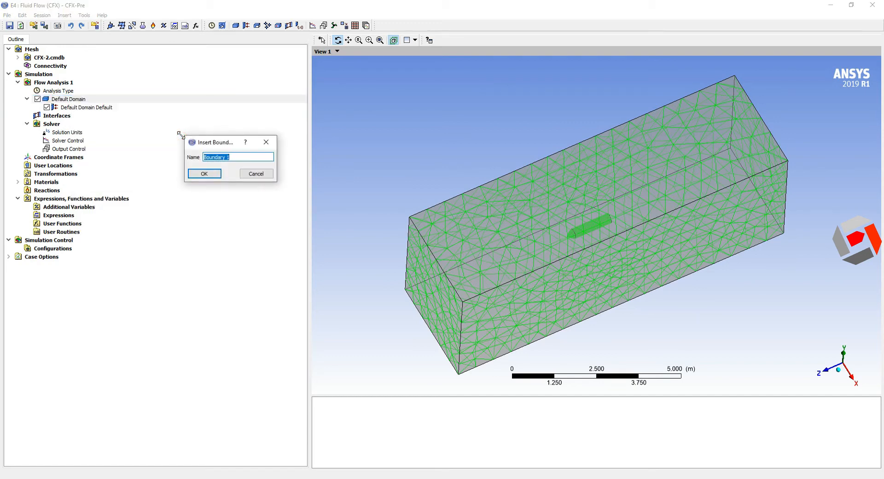
text(inlet)
click(215, 173)
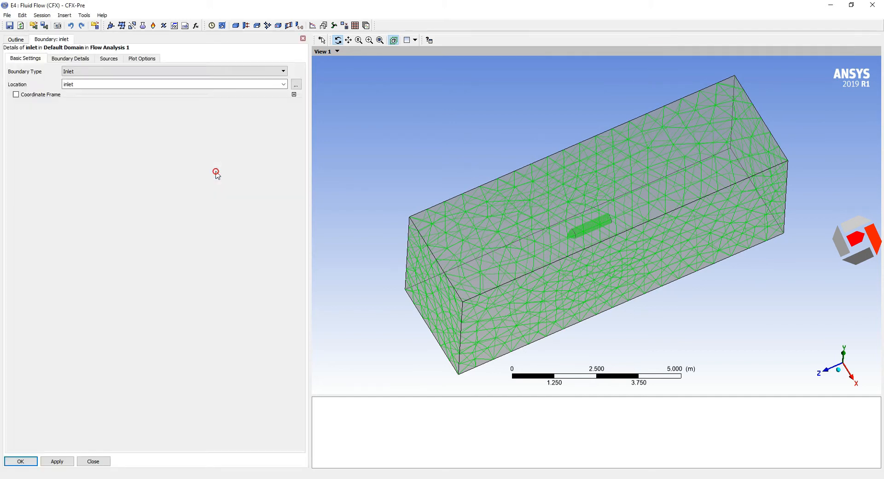
click(283, 84)
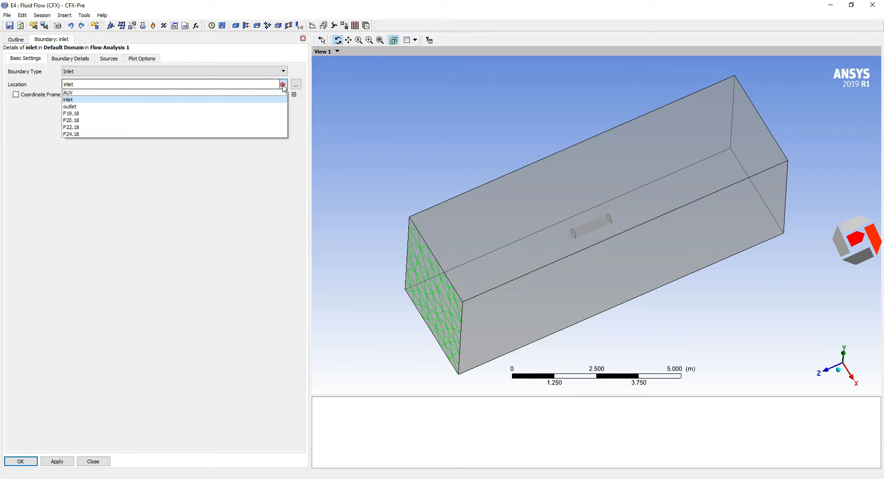
click(73, 99)
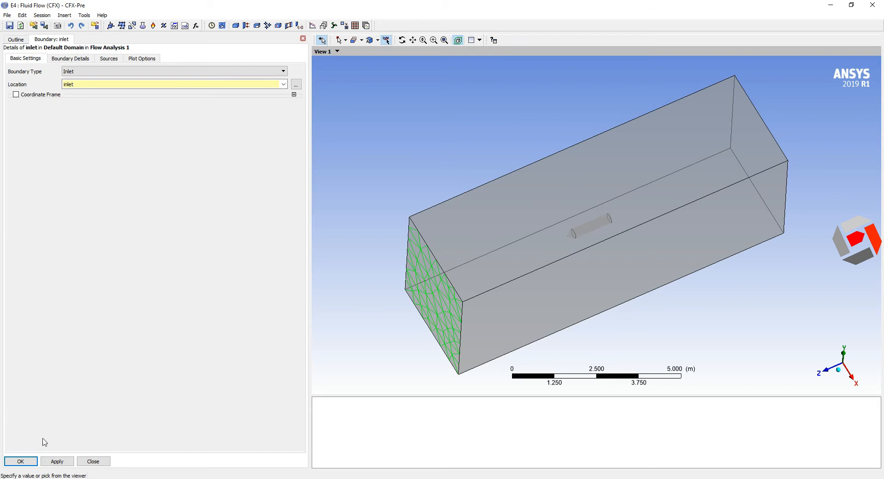
Set the inlet's normal speed to 10 m/s and its turbulence to High (Intensity = 10%), and apply the boundary.
click(68, 59)
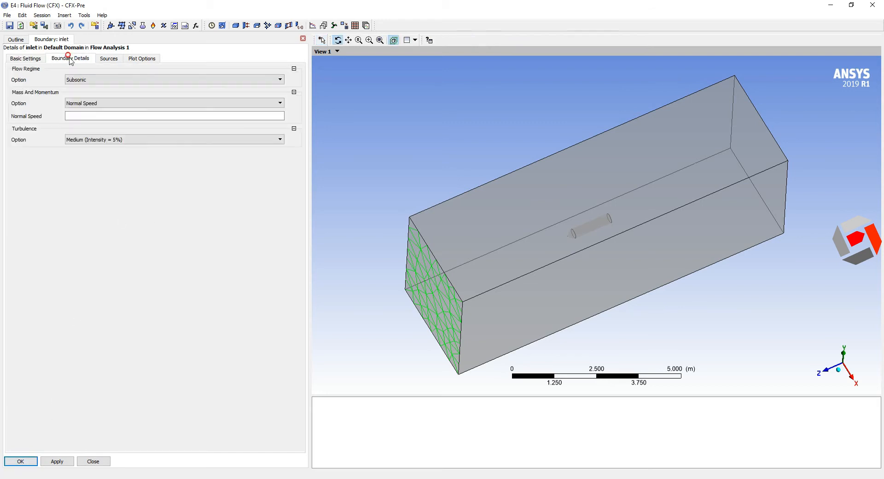
click(119, 117)
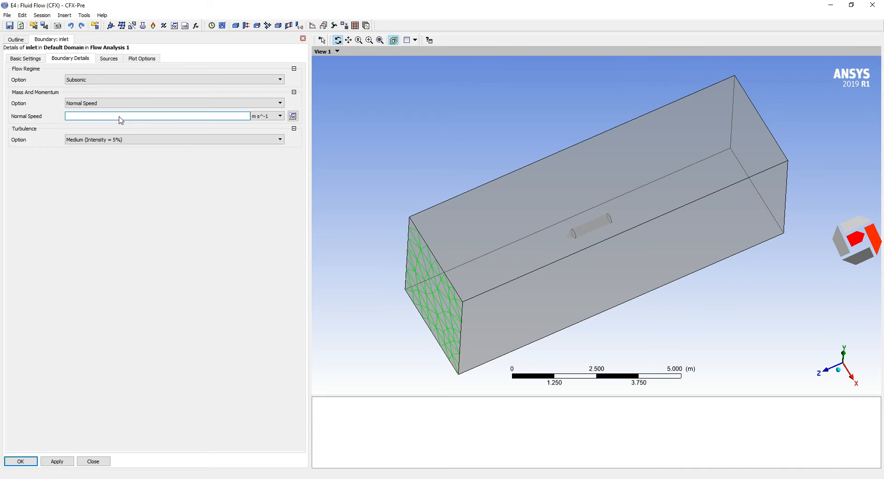
click(137, 139)
click(115, 162)
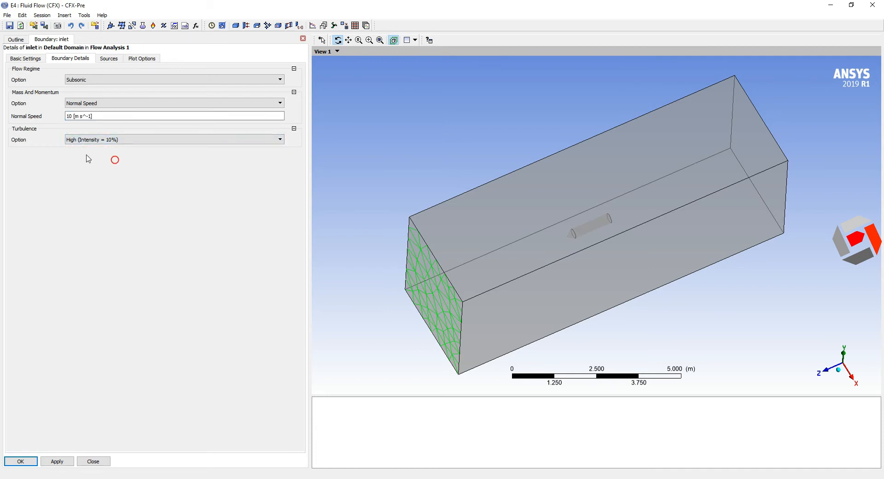
click(110, 59)
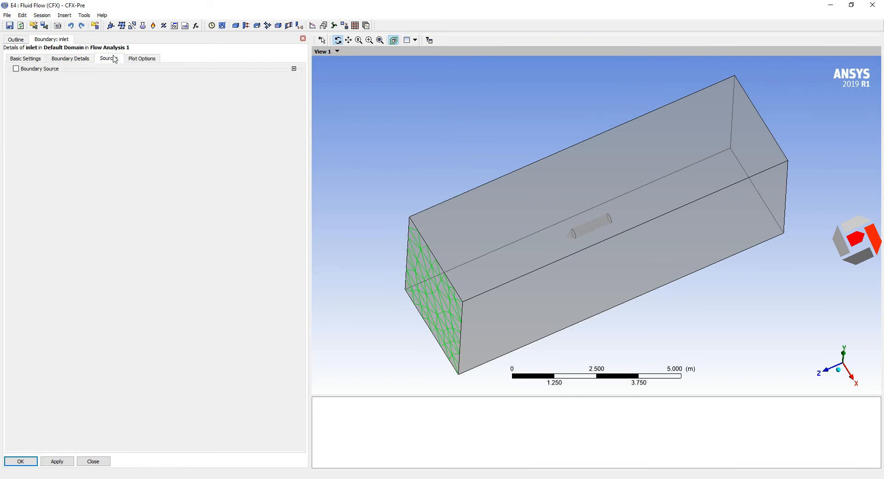
click(140, 58)
click(31, 60)
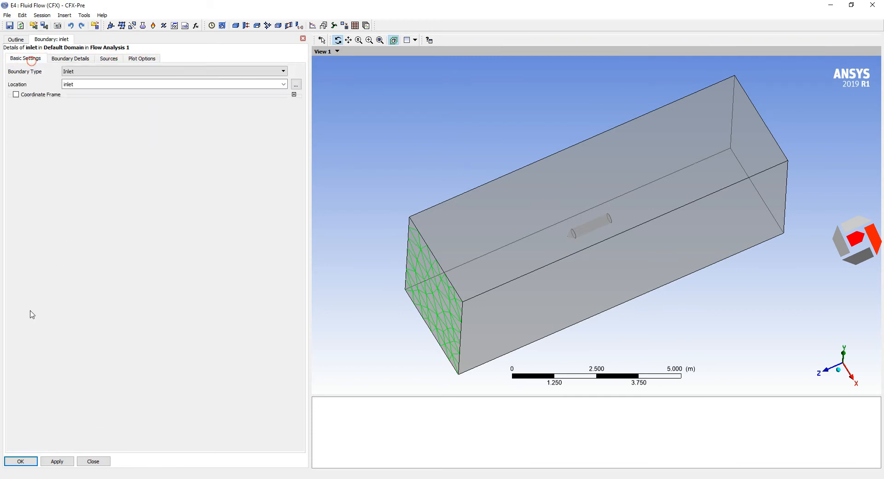
click(64, 461)
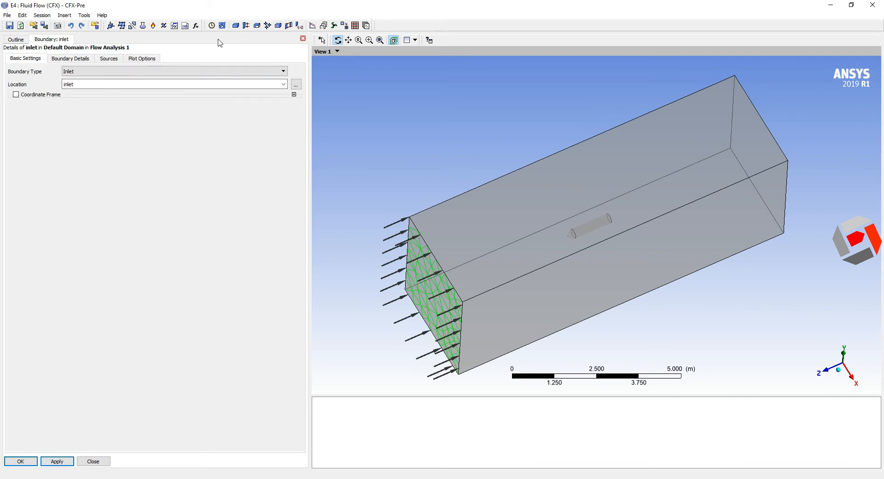
Insert a boundary named "outlet", assign it to the outlet location, and try to commit it without a relative pressure.
click(245, 27)
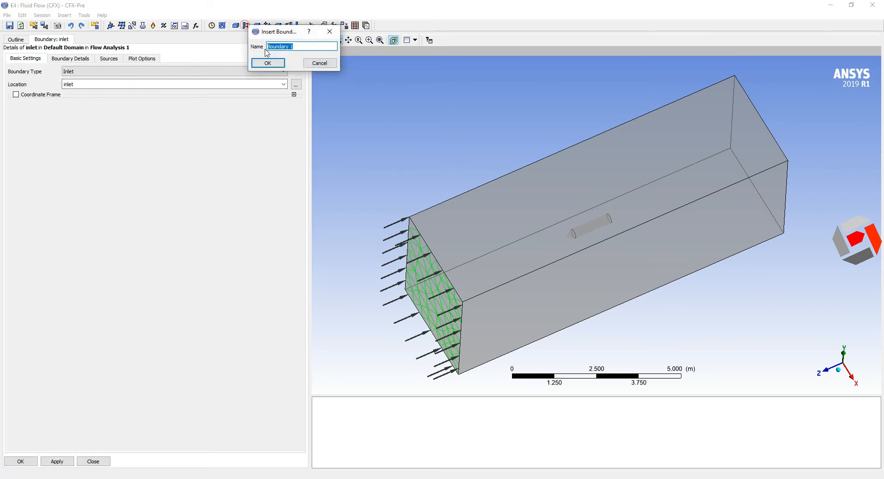
text(ou)
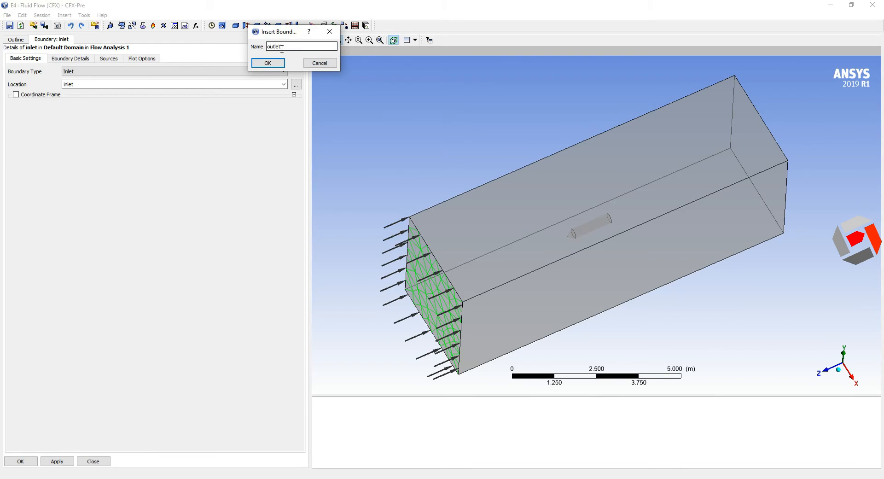
text(tlet)
click(269, 63)
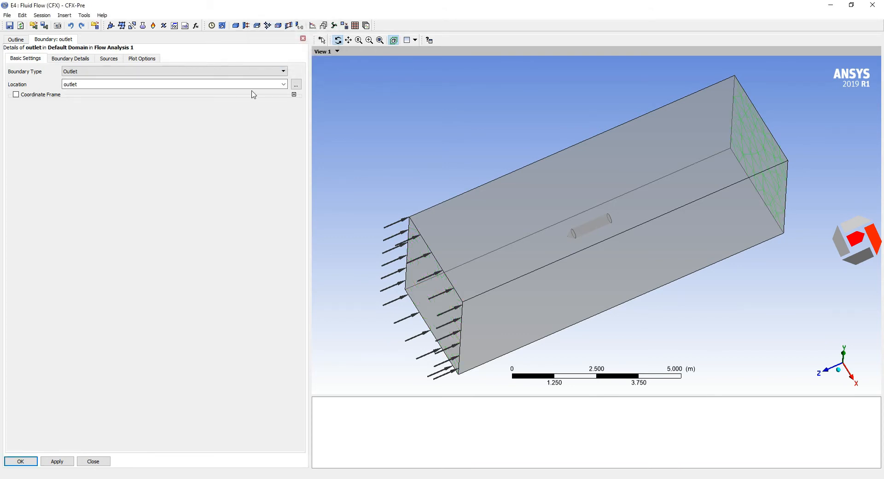
click(284, 84)
click(102, 109)
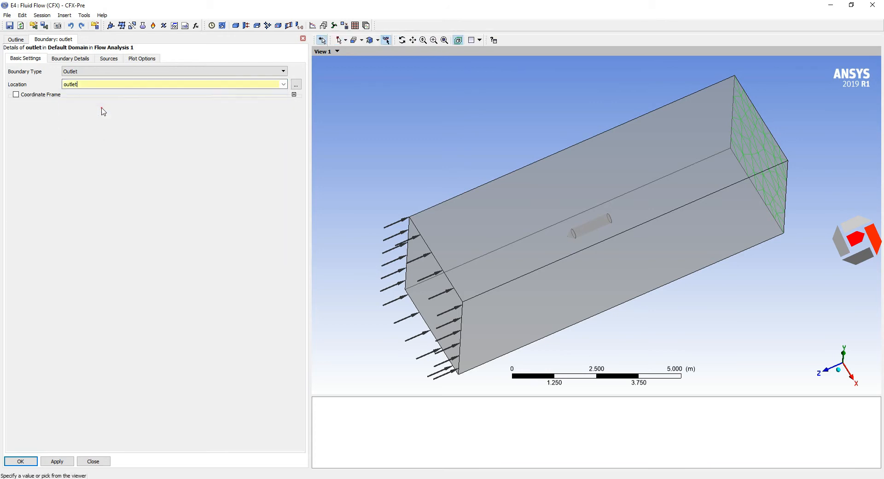
click(24, 460)
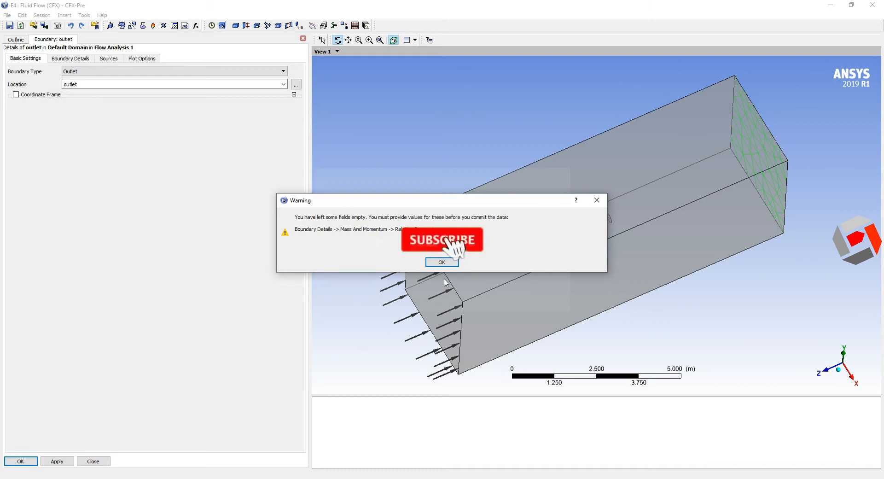
click(444, 264)
Set the outlet's relative pressure to 100000 Pa under Average Static Pressure and commit the boundary.
click(74, 58)
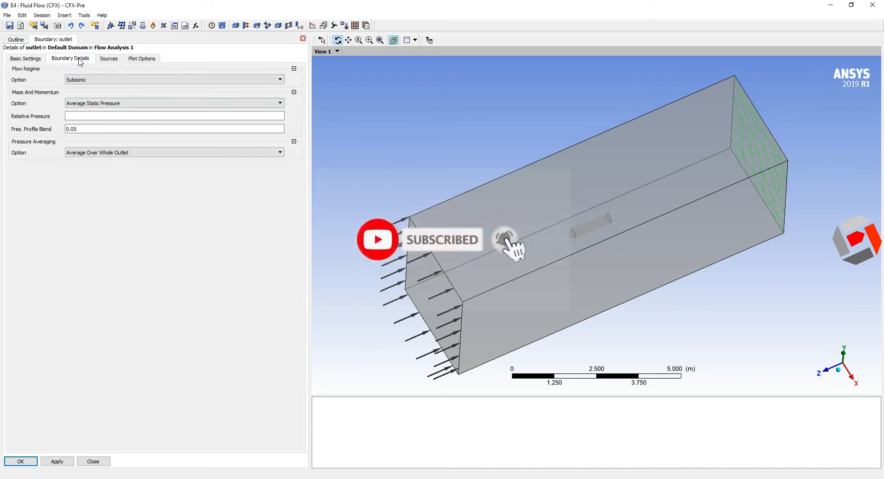
click(88, 121)
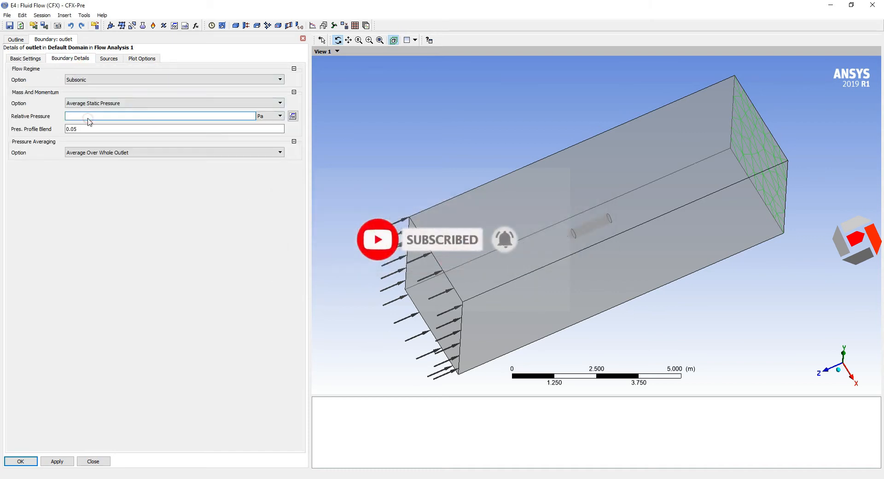
text(100000)
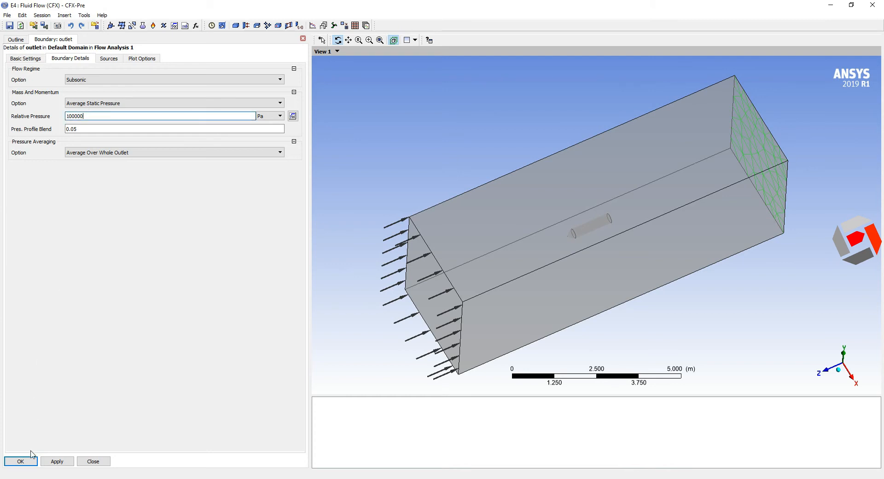
click(57, 461)
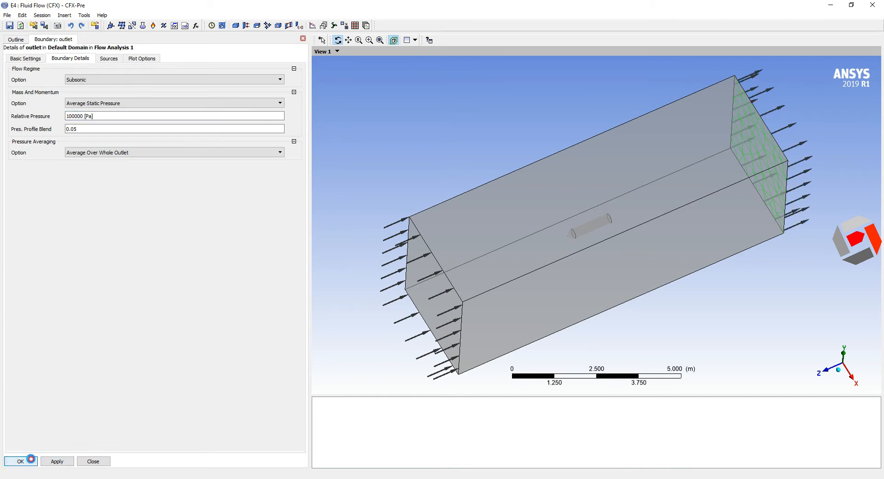
click(32, 462)
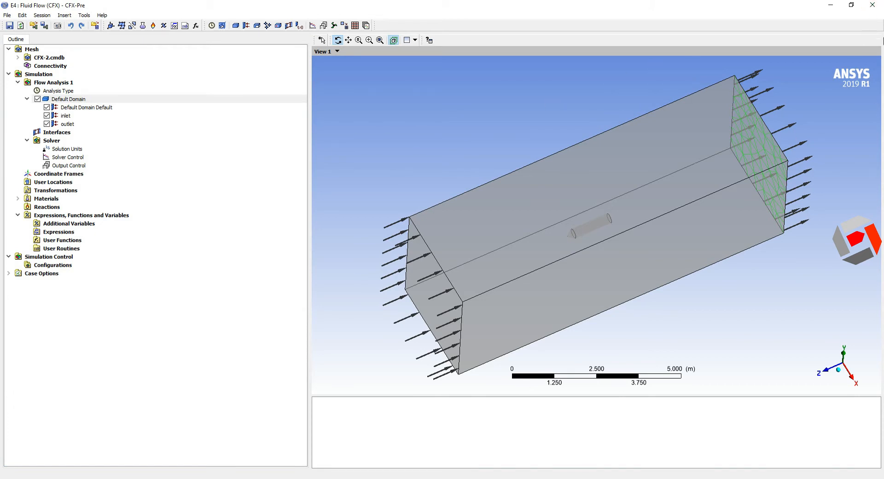
Close the setup, open the Solution of system E, and run the solver to completion with Double Precision enabled.
click(873, 5)
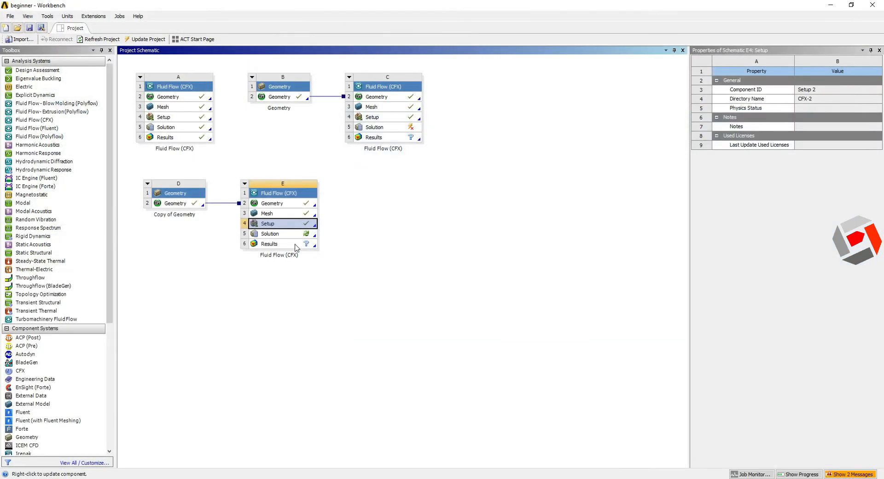
double_click(292, 234)
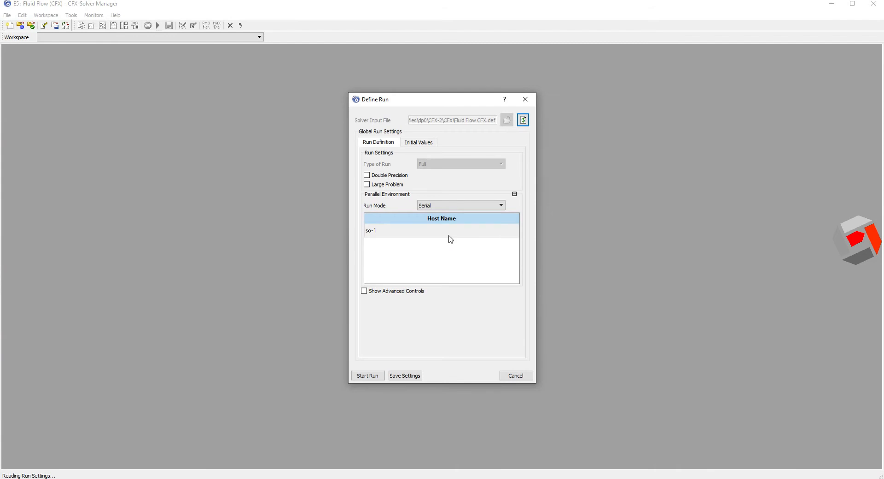
click(401, 178)
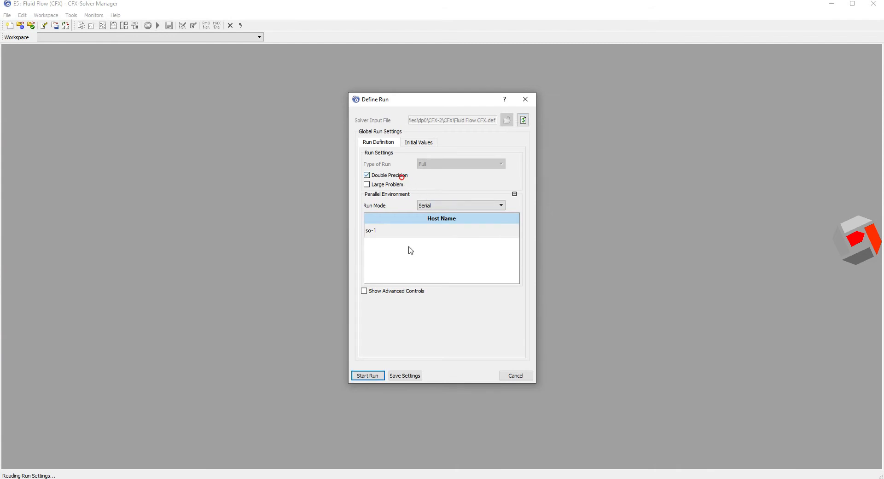
click(368, 376)
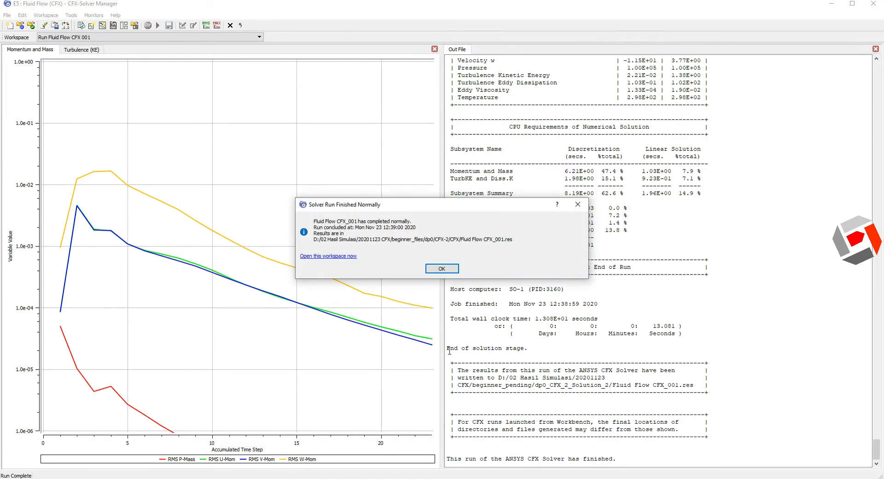
click(444, 270)
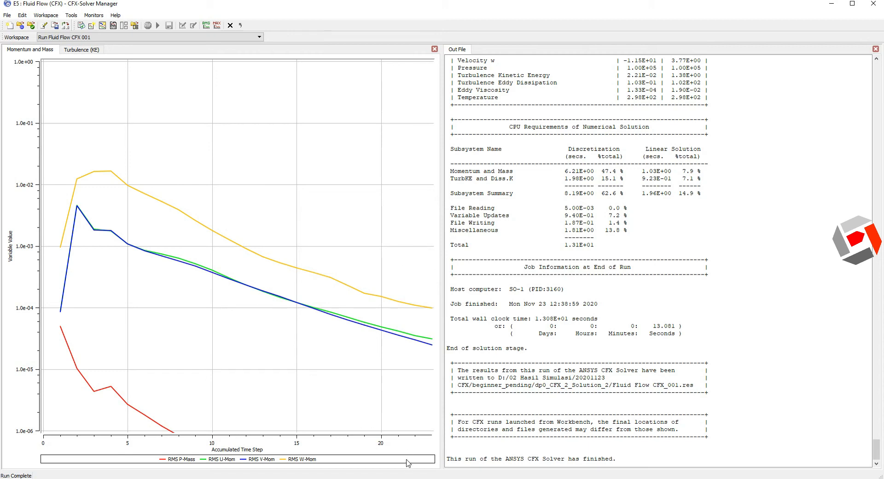
Close the solver manager, open the Results of system E in CFD-Post, and create a 3D velocity streamline starting from the inlet.
click(873, 4)
double_click(307, 244)
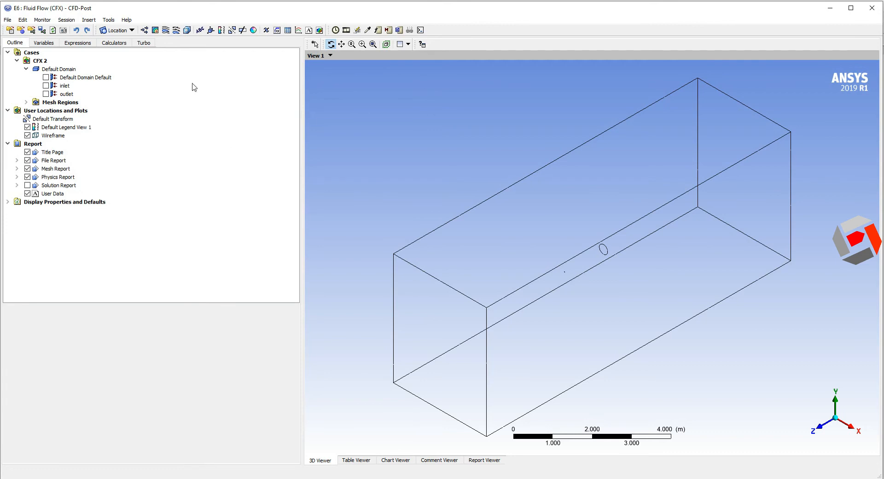
click(168, 33)
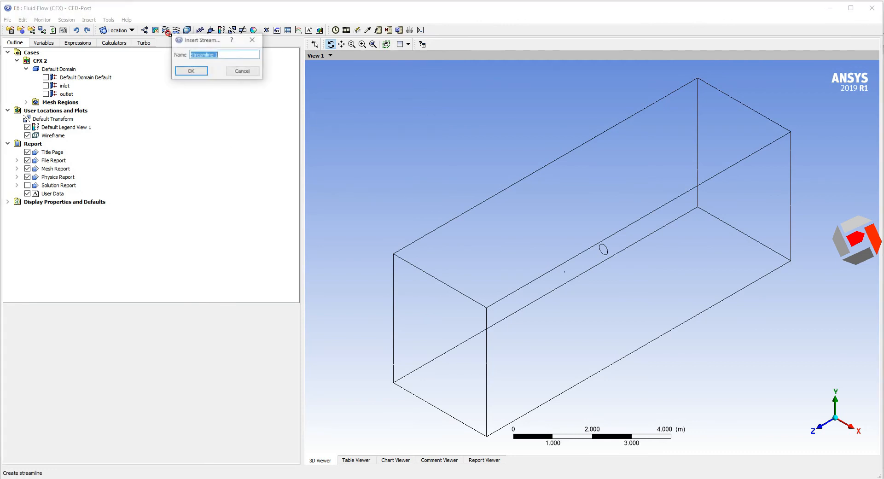
click(193, 71)
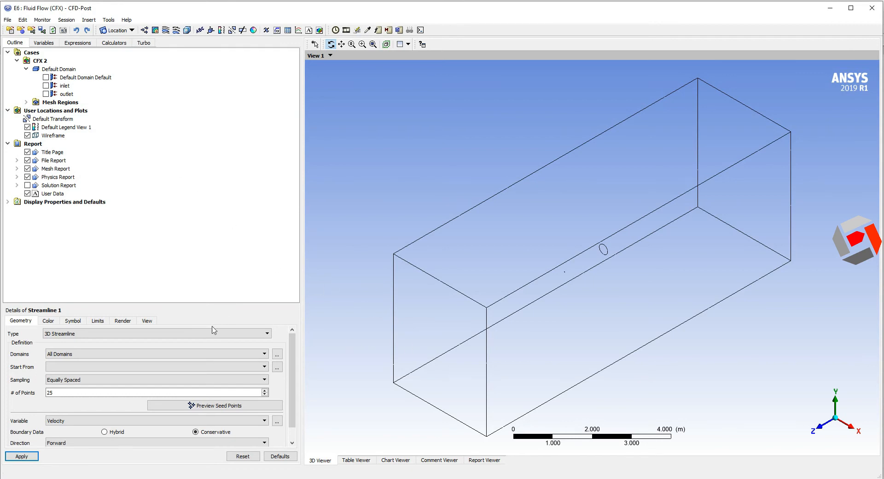
click(264, 366)
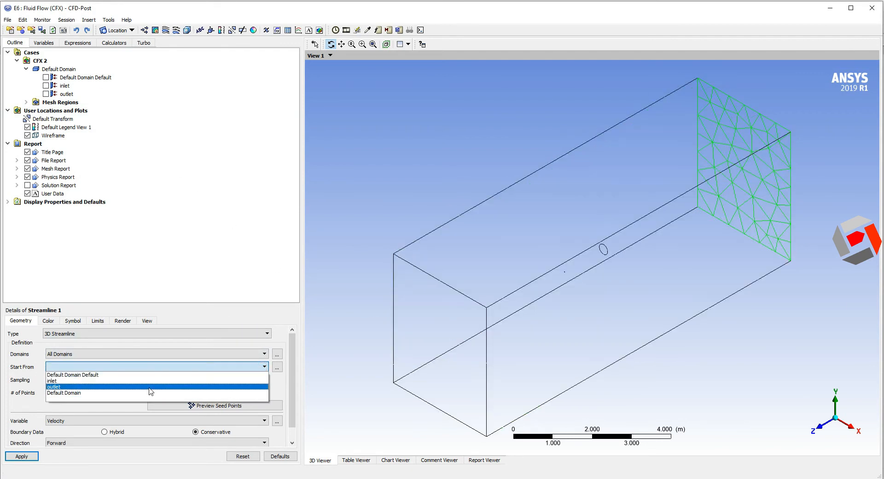
click(136, 381)
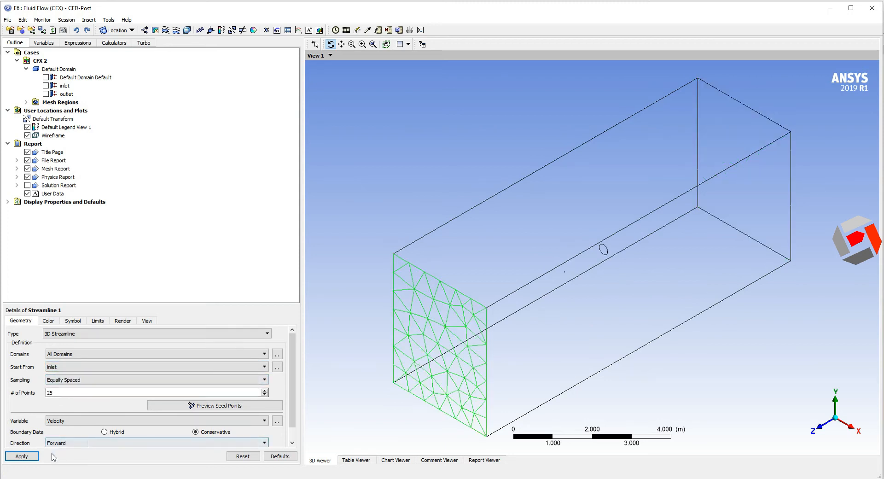
scroll(293, 403, down, 1)
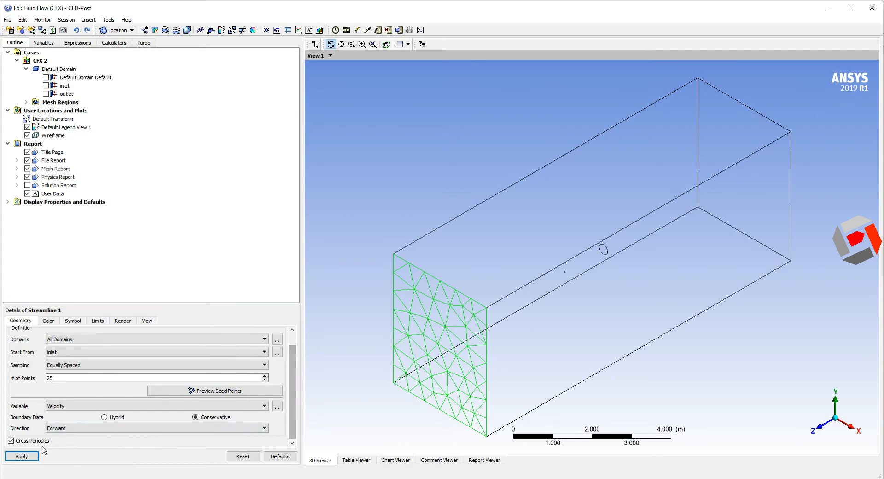
click(28, 458)
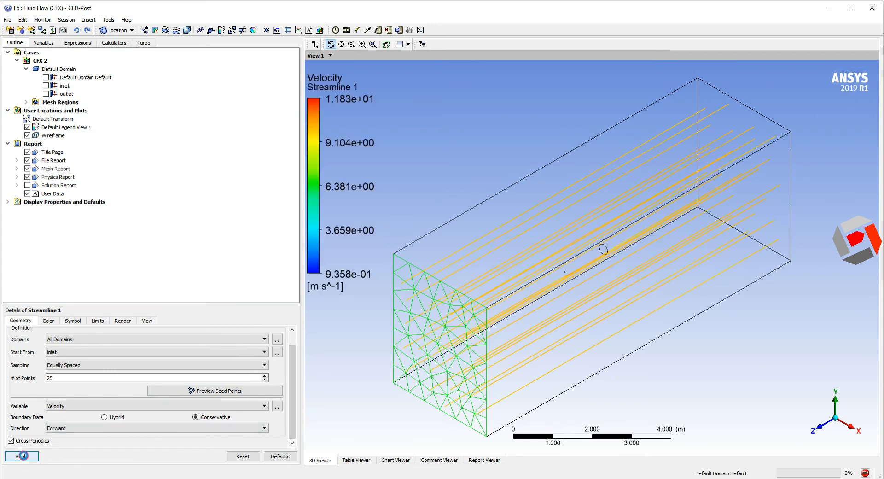
Increase the number of points of Streamline 1 to 500 and apply it.
drag(572, 295, 533, 280)
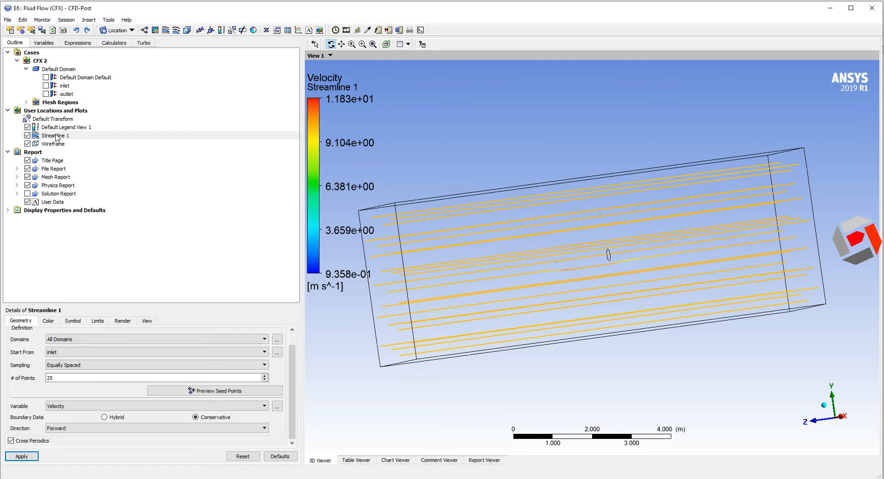
click(58, 376)
text(5)
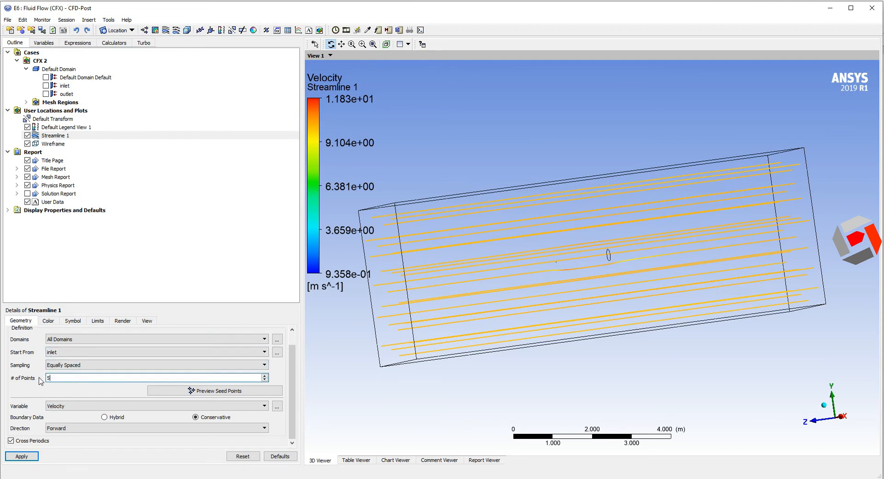
click(30, 458)
drag(591, 266, 650, 281)
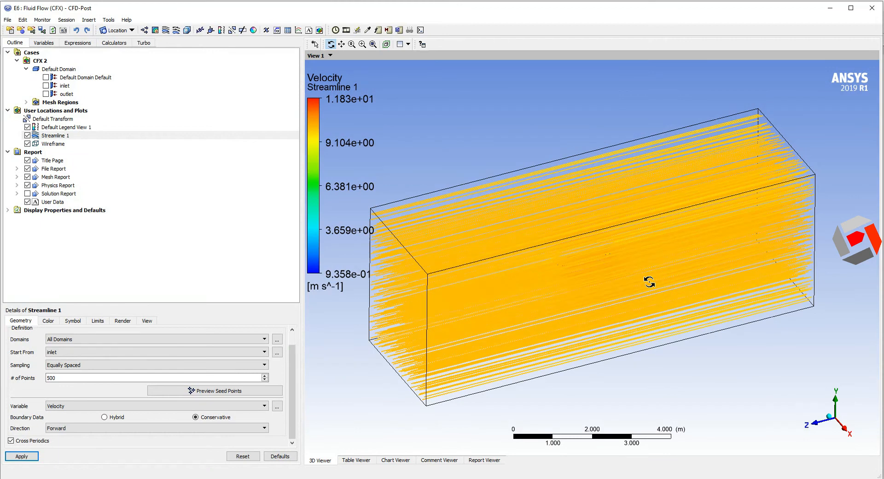
Insert a plane named Plane 1 using the YZ Plane method at X = 0 m.
click(132, 31)
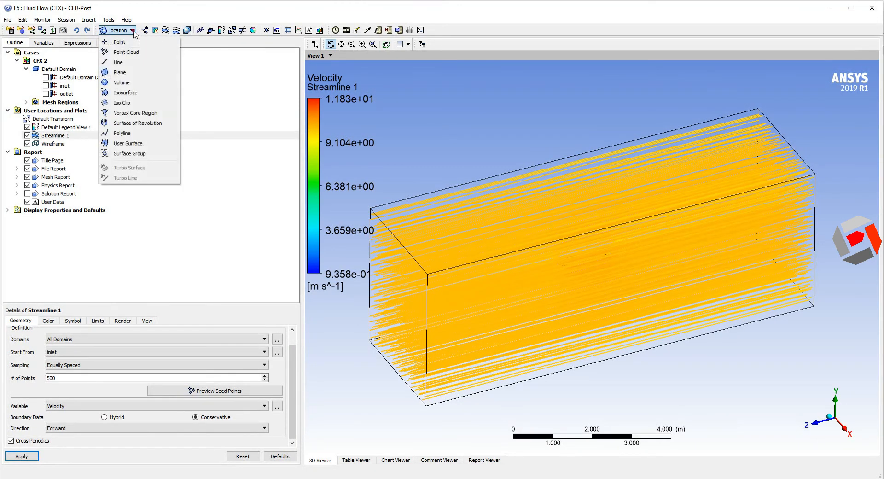
click(120, 72)
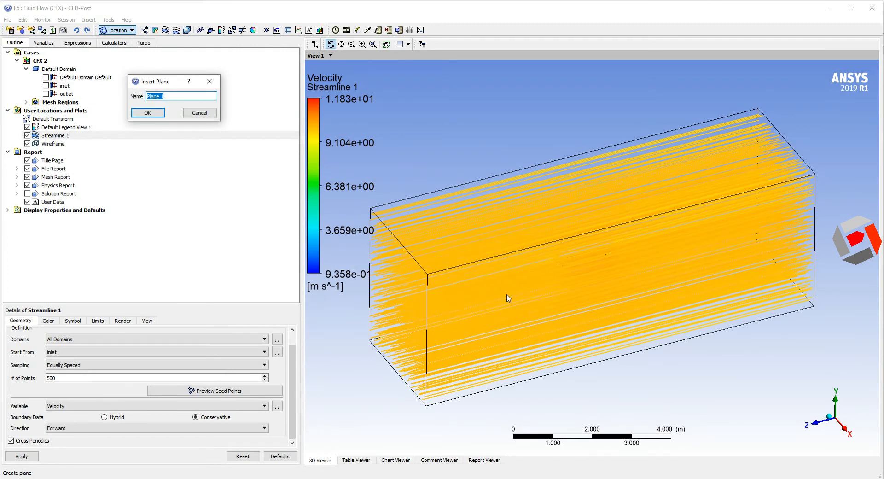
click(154, 112)
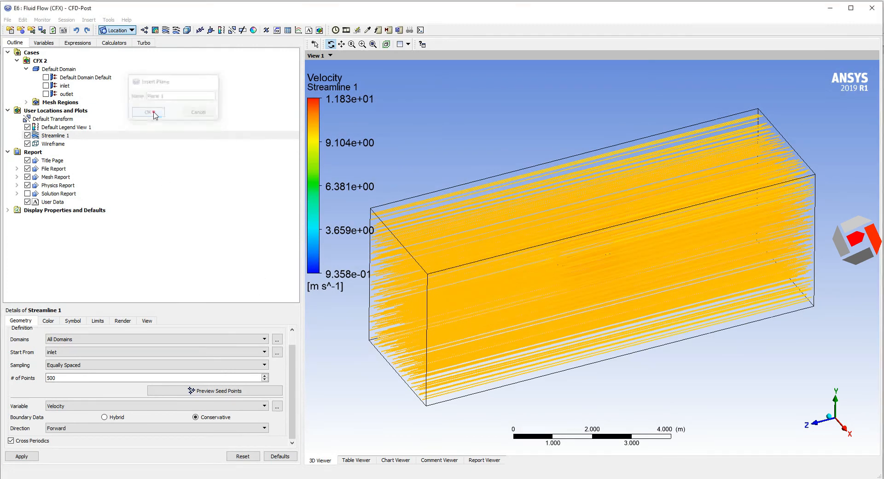
click(82, 354)
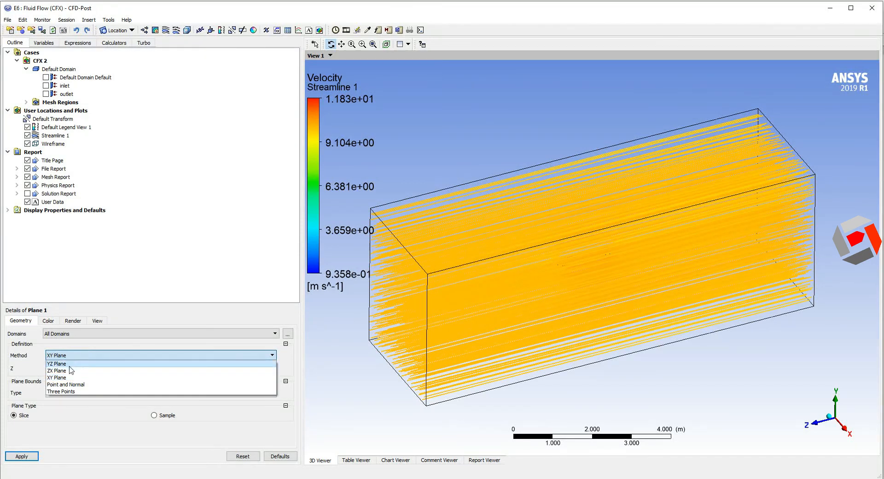
click(70, 367)
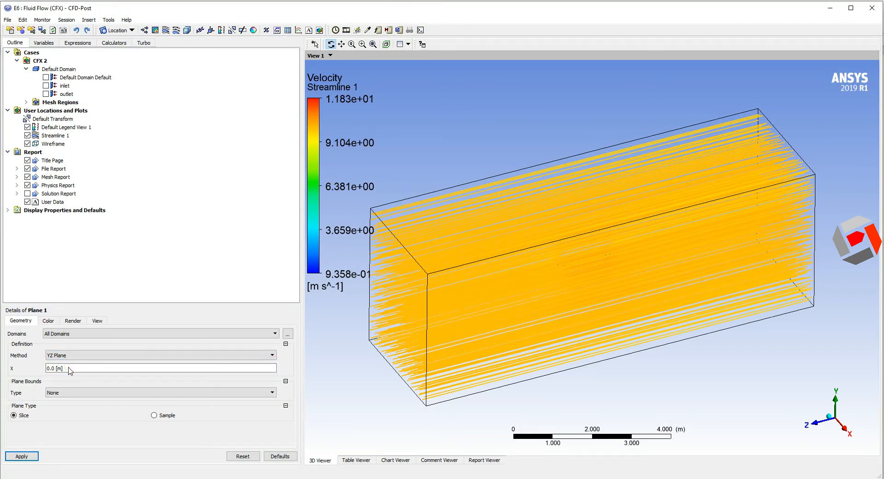
click(68, 368)
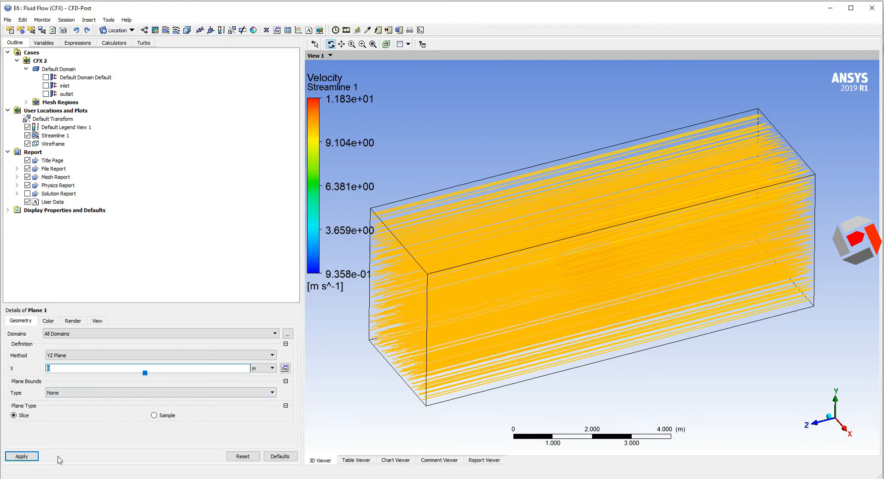
click(21, 456)
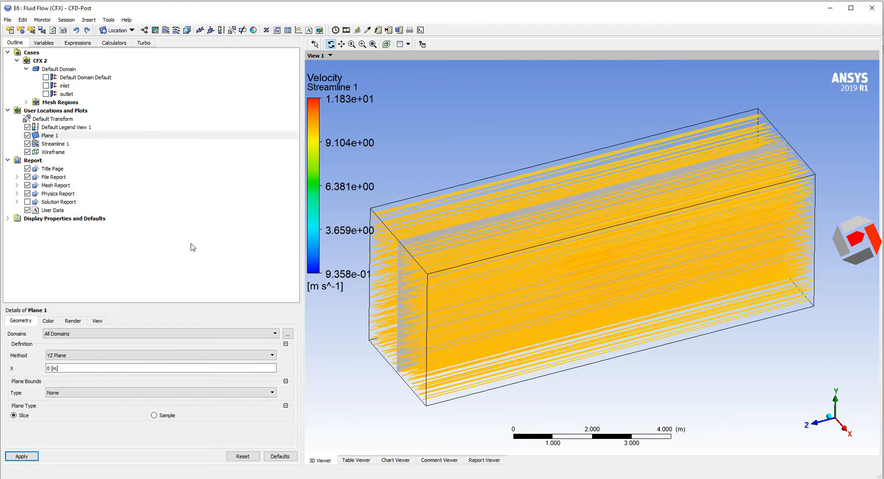
Insert a contour named Contour 1 located on Plane 1 with Velocity as its variable, and apply it.
click(156, 30)
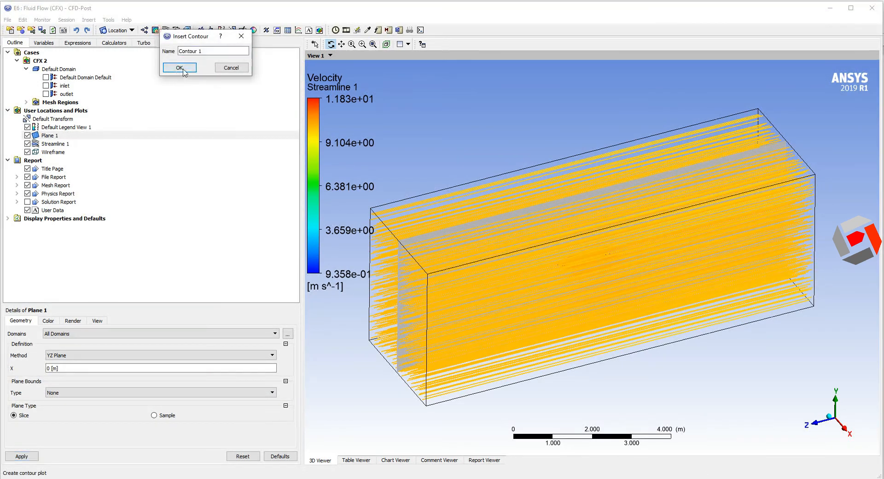
click(180, 68)
click(266, 347)
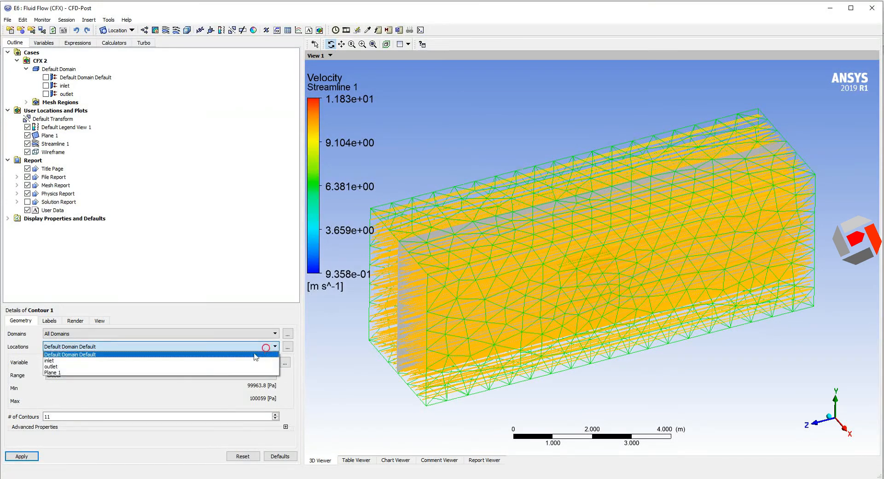
click(209, 372)
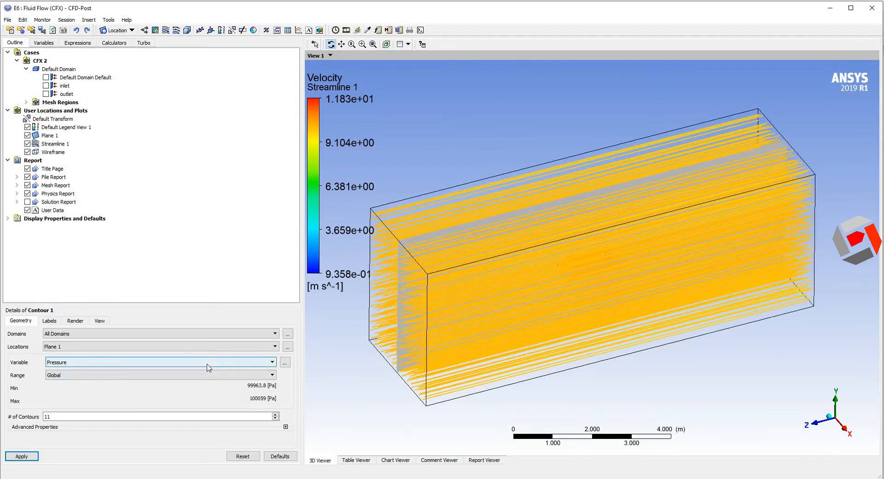
click(207, 364)
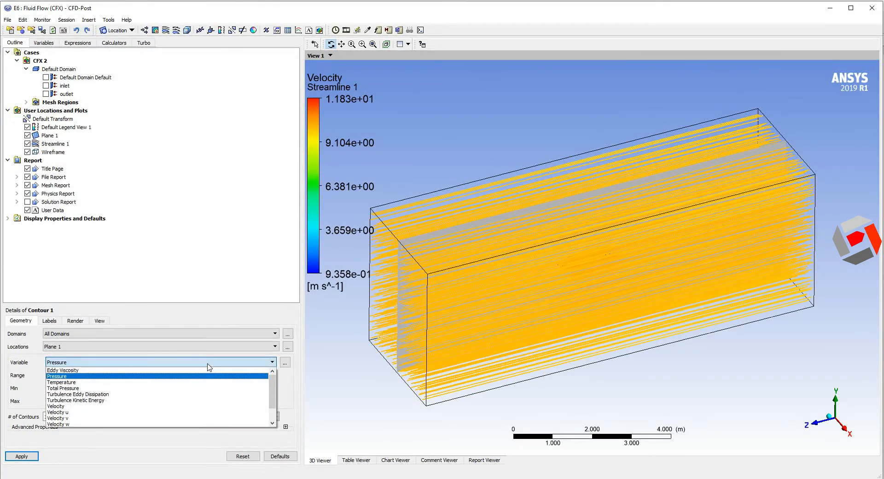
click(81, 407)
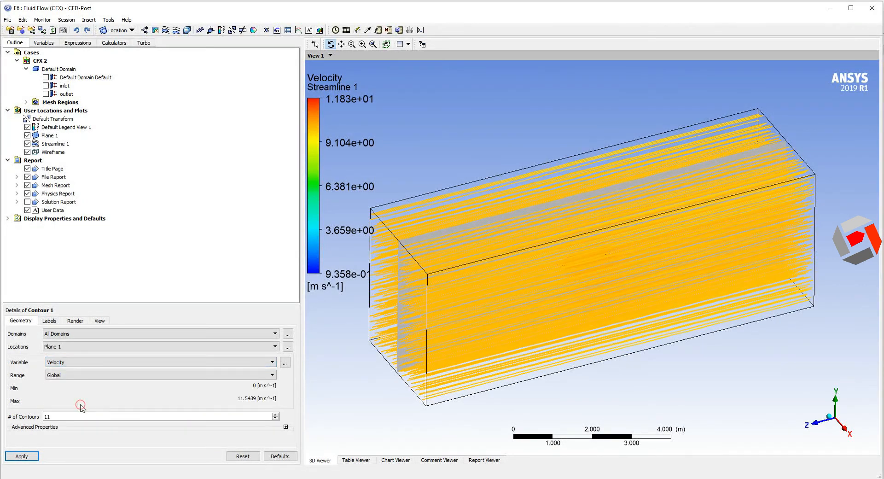
click(30, 457)
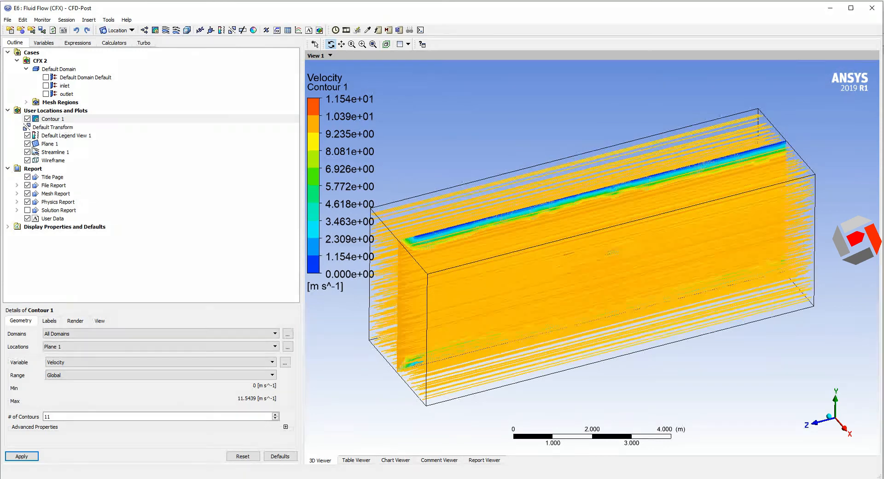
Hide Streamline 1 and view the velocity contour straight along the X axis.
click(27, 152)
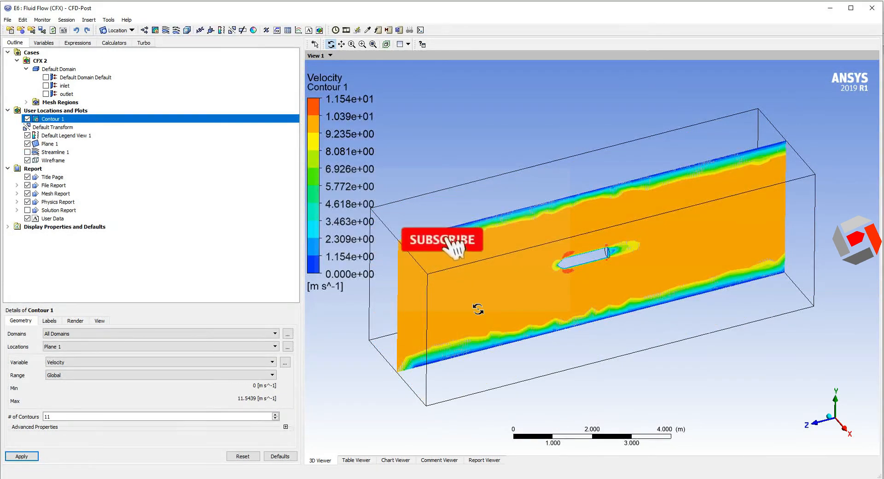
click(845, 433)
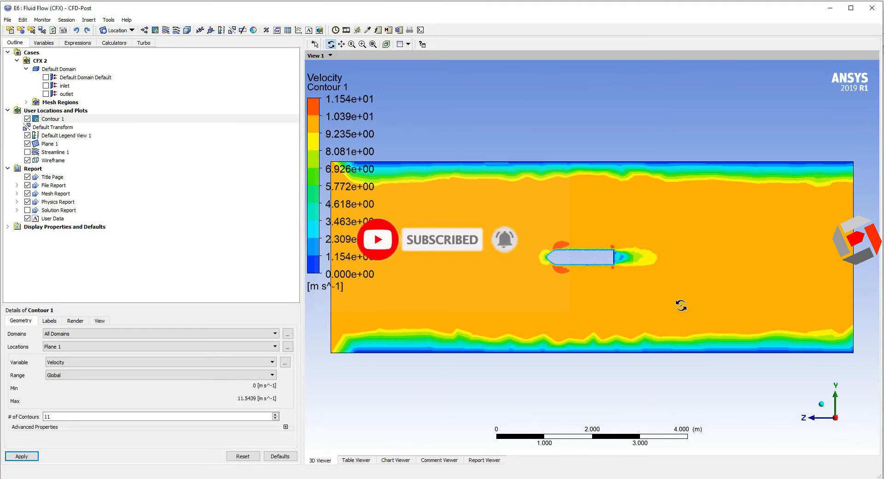
drag(633, 278, 622, 278)
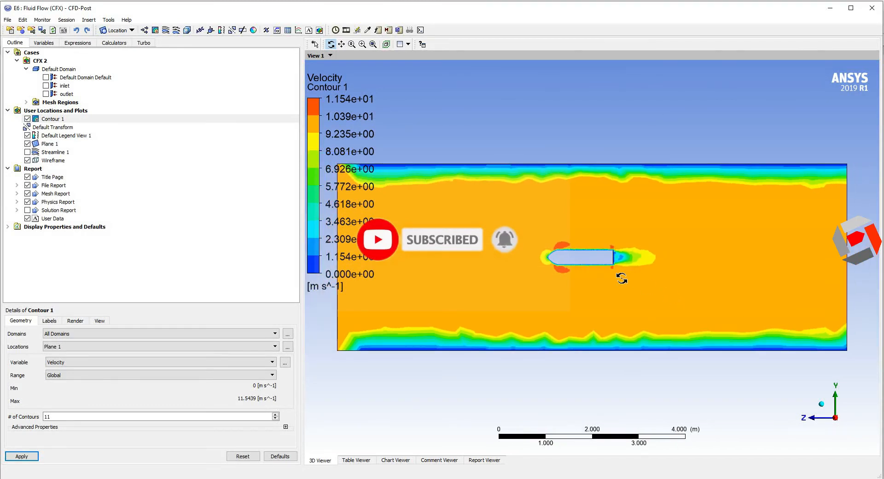
Set the number of contours of Contour 1 to 50 and apply it, followed by 100, applying that as well.
double_click(47, 416)
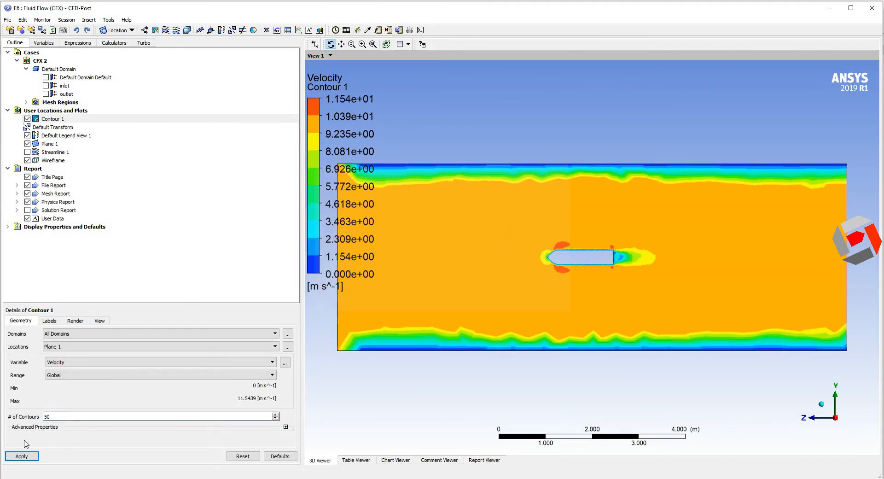
click(21, 457)
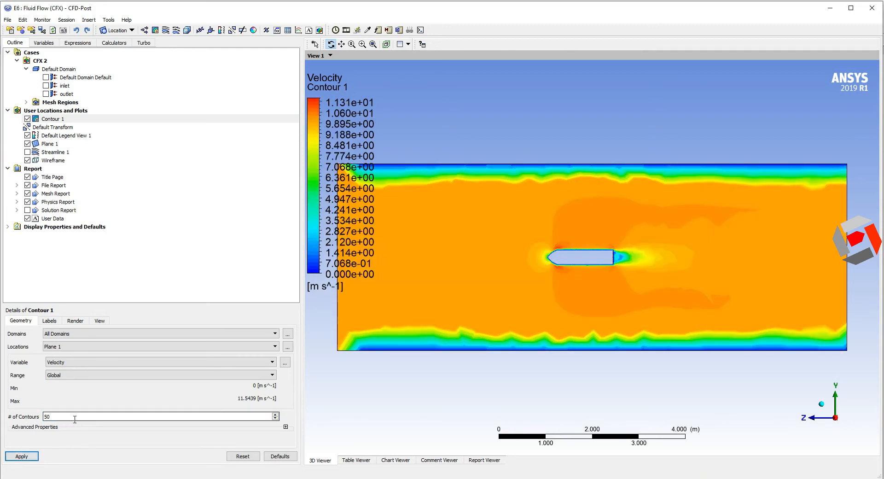
drag(59, 417, 33, 422)
click(24, 456)
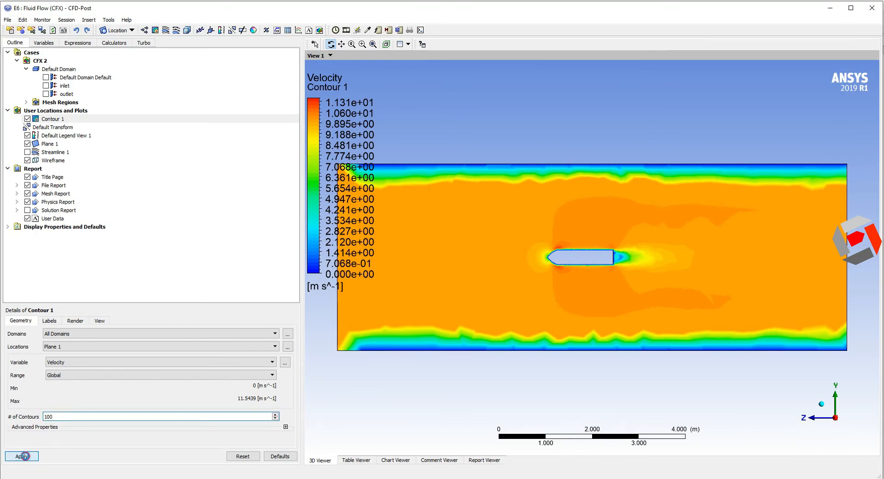
Increase the number of contours of Contour 1 to 1000 and apply it.
click(54, 417)
text(0)
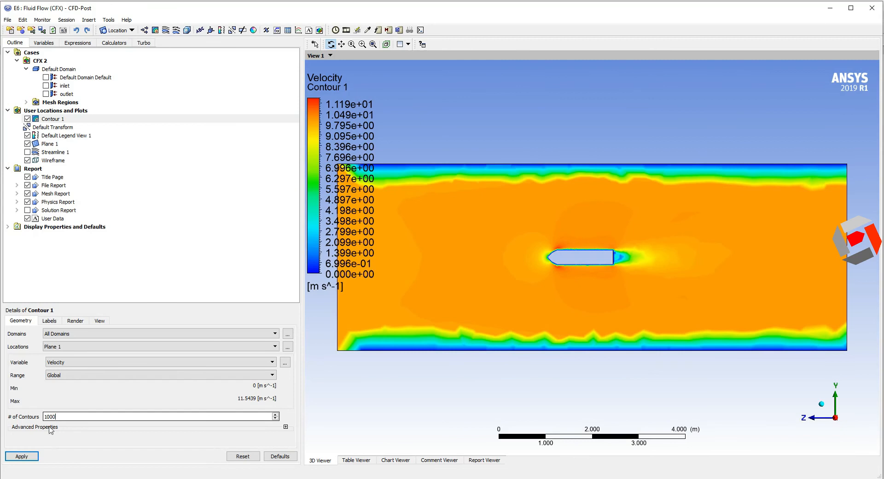
click(24, 456)
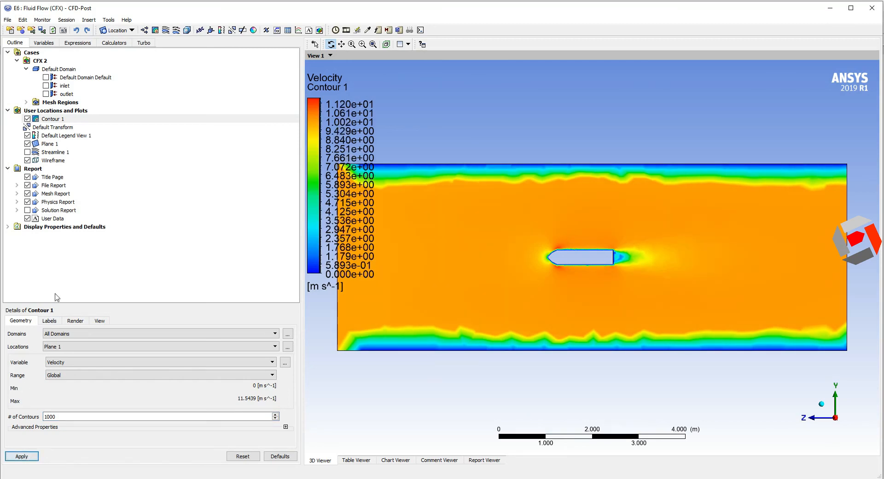
Examine the velocity contour across the whole flow domain, from straight on and from an oblique 3D angle.
scroll(570, 199, down, 2)
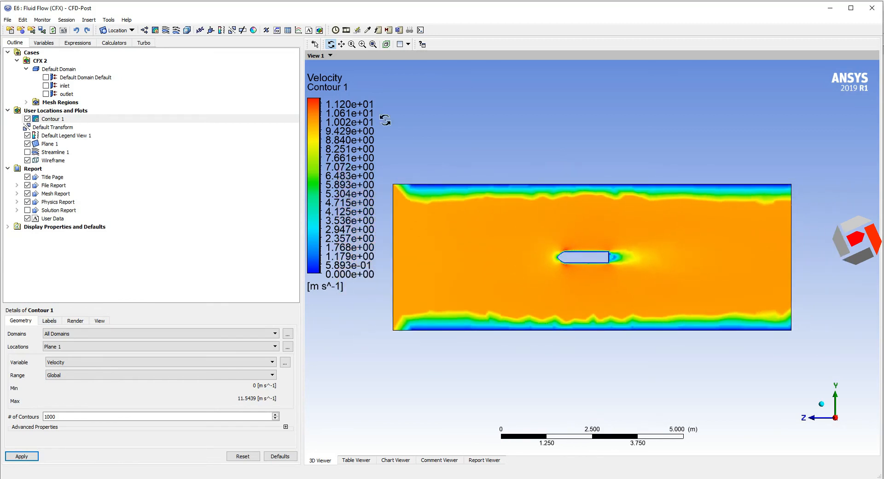
click(342, 44)
drag(506, 253, 478, 203)
scroll(484, 200, up, 1)
scroll(466, 191, up, 6)
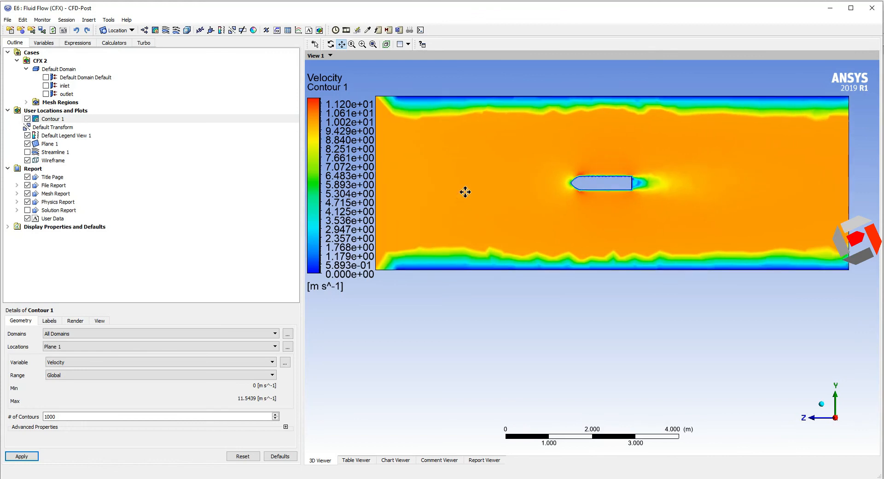
scroll(578, 188, down, 5)
middle_drag(526, 185, 529, 192)
mouse_move(608, 205)
middle_down()
mouse_move(599, 214)
mouse_move(610, 213)
middle_up()
mouse_move(668, 199)
middle_down()
mouse_move(662, 217)
mouse_move(670, 214)
middle_up()
middle_drag(508, 244, 513, 213)
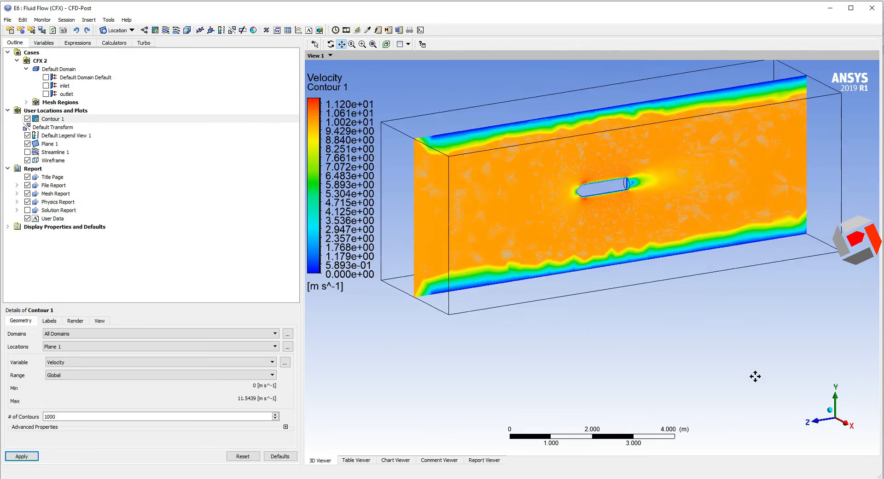
Look straight along the X axis and examine the velocity contour close up around the AUV's nose, sides and wake.
click(843, 426)
scroll(611, 251, up, 1)
scroll(610, 251, up, 1)
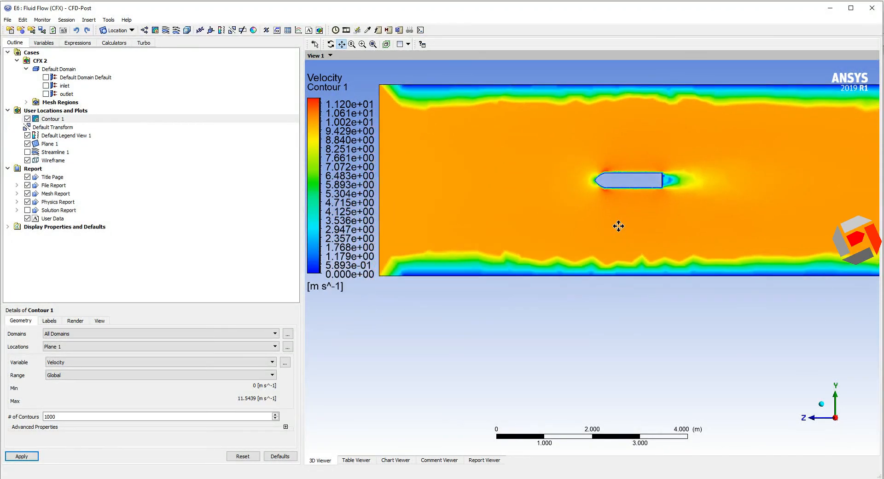
scroll(592, 207, up, 2)
drag(569, 214, 555, 272)
scroll(562, 258, up, 3)
scroll(556, 273, up, 1)
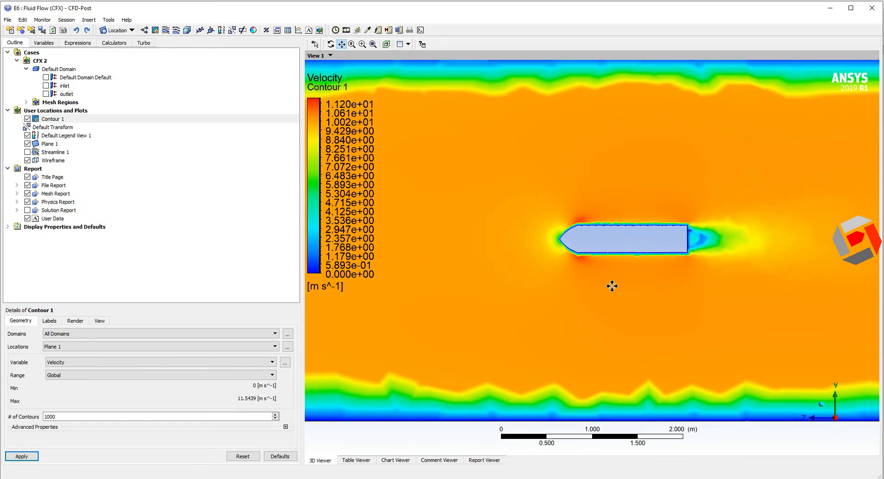
drag(612, 286, 592, 287)
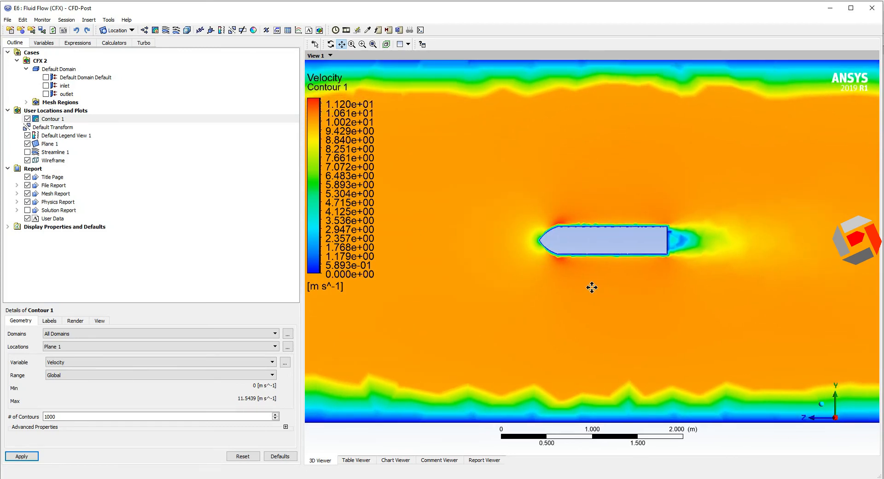
scroll(592, 288, up, 3)
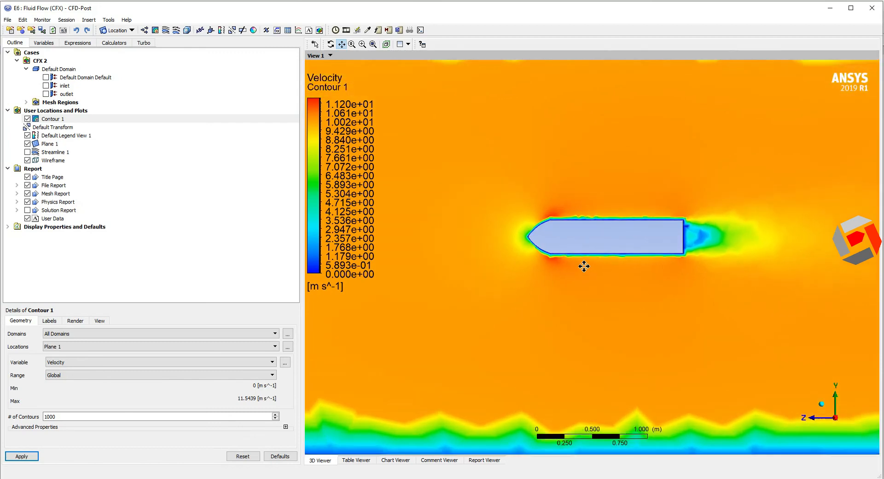
drag(622, 284, 611, 277)
scroll(611, 277, down, 5)
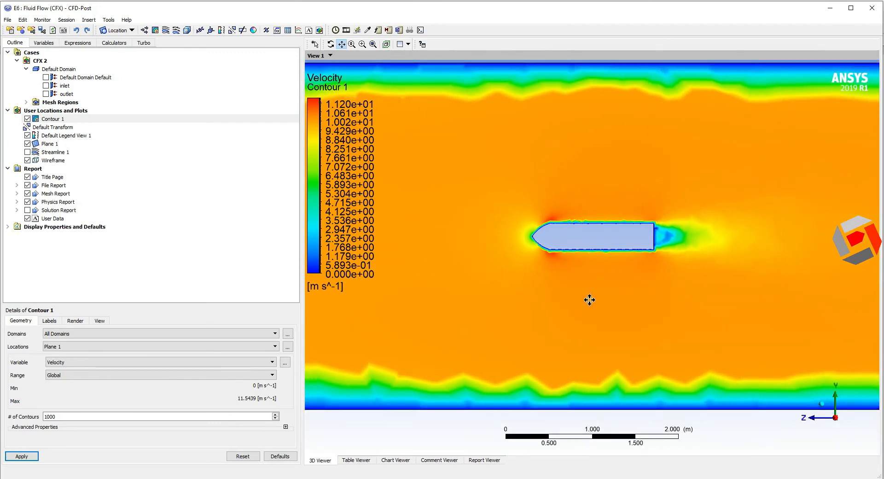
drag(588, 300, 584, 303)
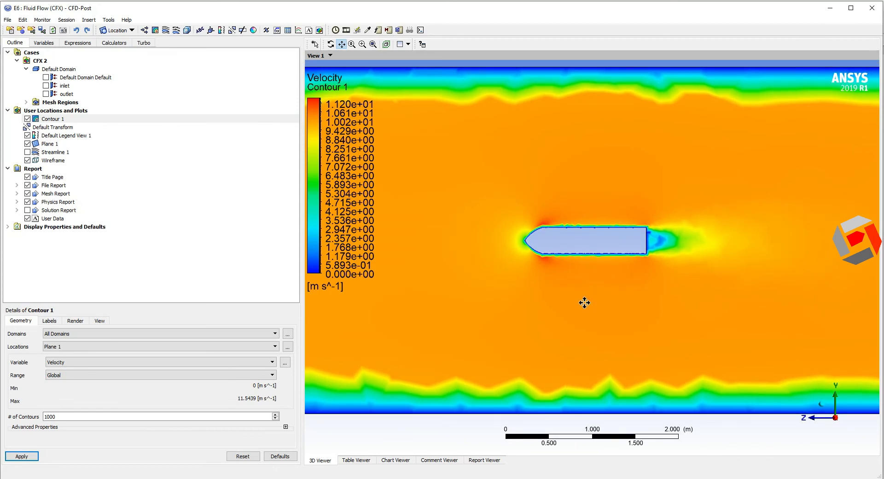